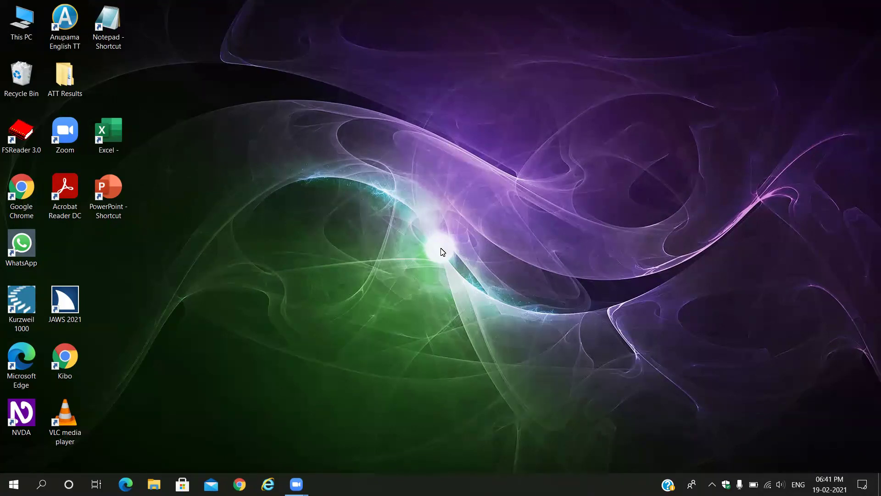
Step: Open Windows Search from the taskbar, starting from the JAWS 2021 desktop shortcut, and close it again
key("j")
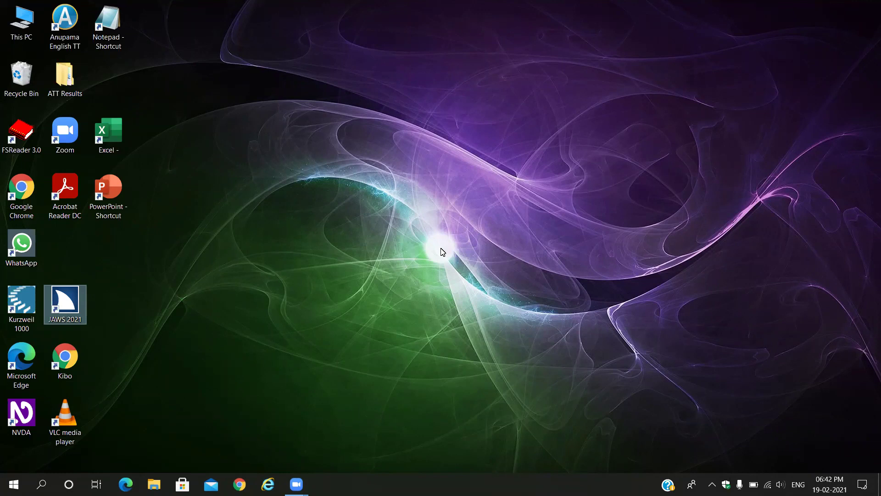
key("Tab")
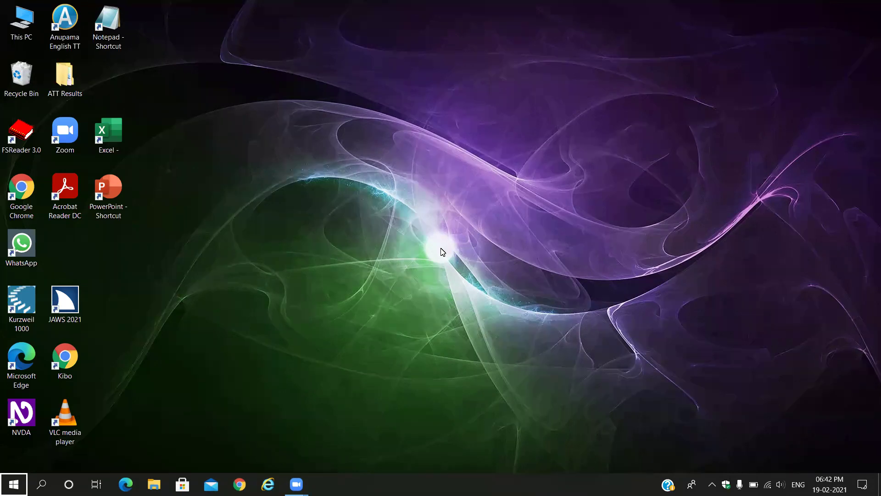
key("Tab")
key("Return")
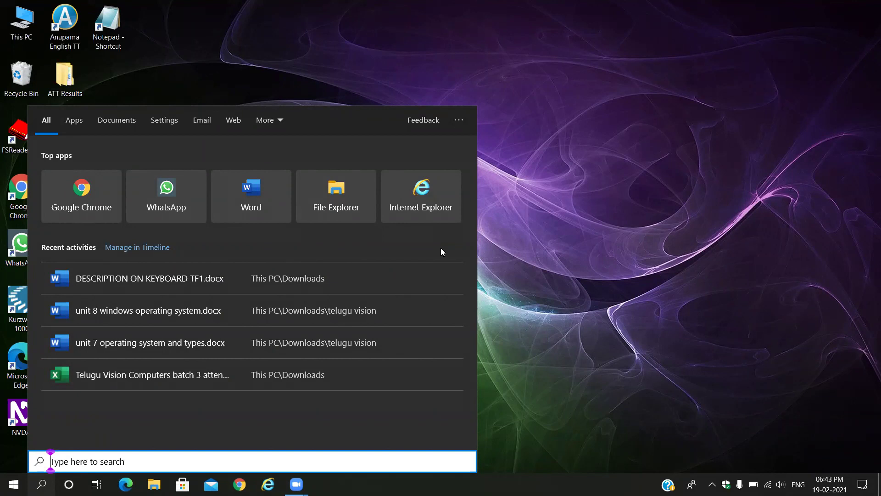
key("Escape")
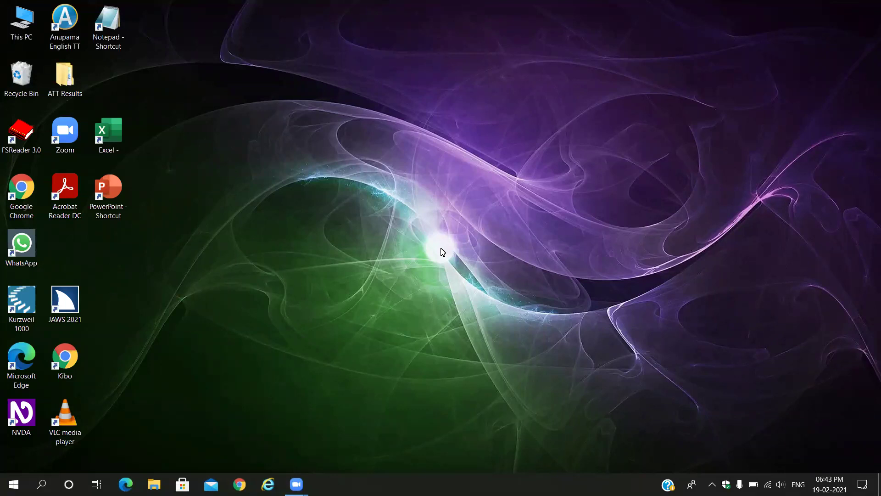
Step: Move the keyboard focus through the taskbar and the hidden-icons control, returning to the JAWS 2021 desktop shortcut
key("super+t")
key("Tab")
key("Tab")
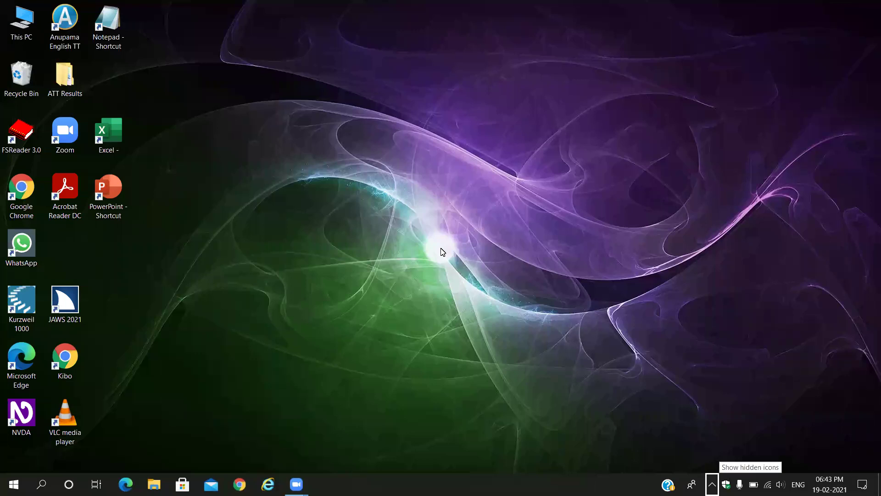
key("Tab")
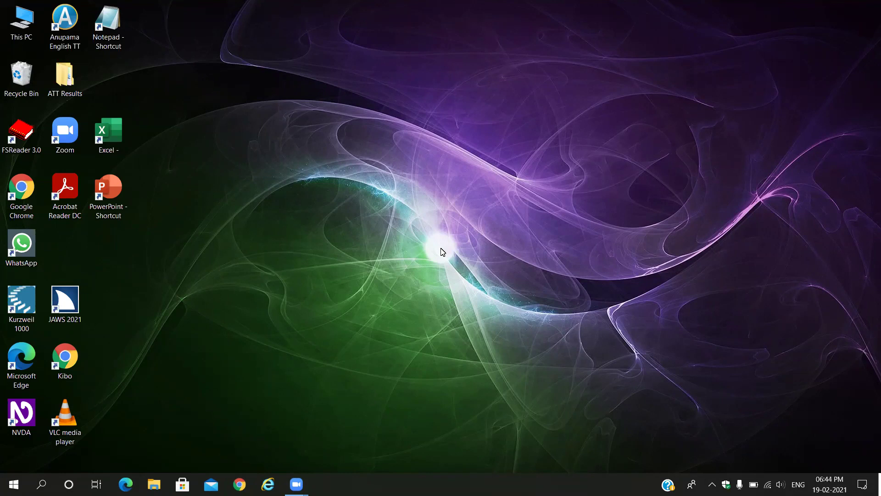
key("Tab")
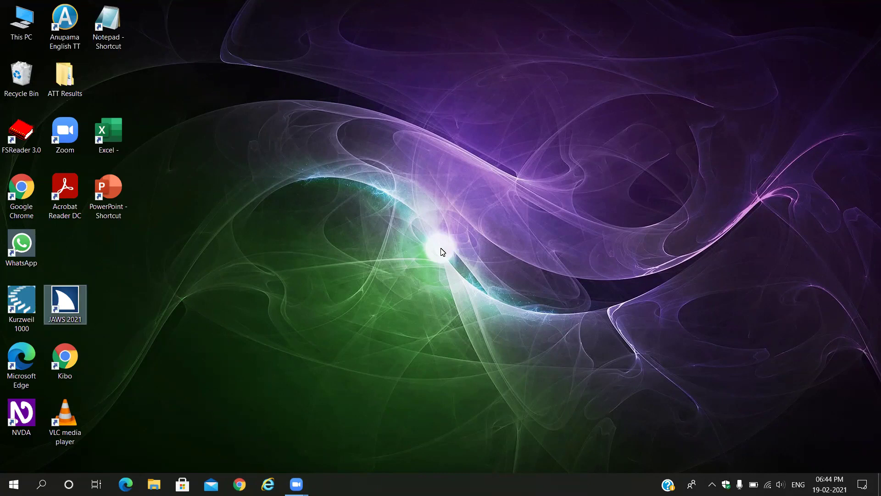
Step: Open Task View, look through the timeline of recent activities down to 11 February, and close it
key("Tab")
key("Tab")
key("Tab")
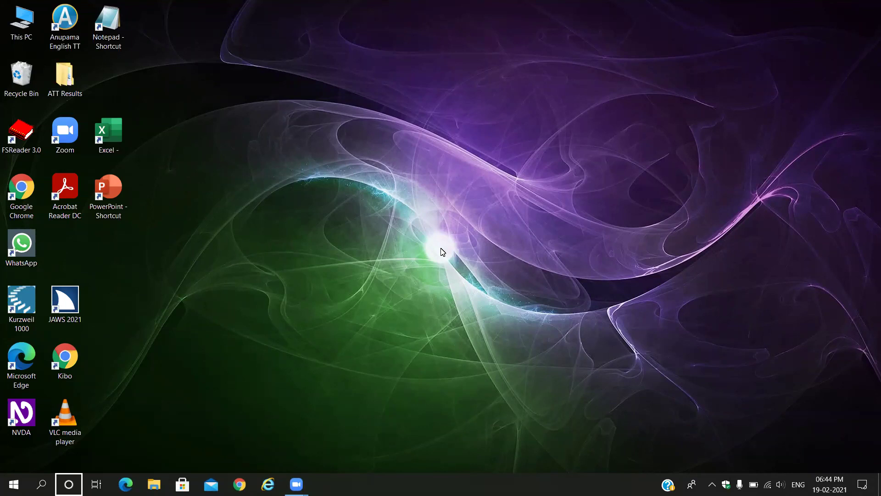
key("Tab")
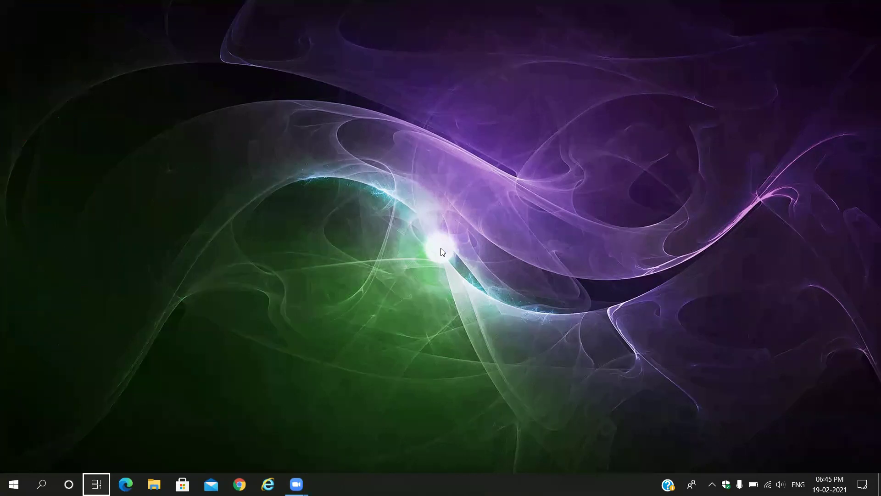
key("super+Tab")
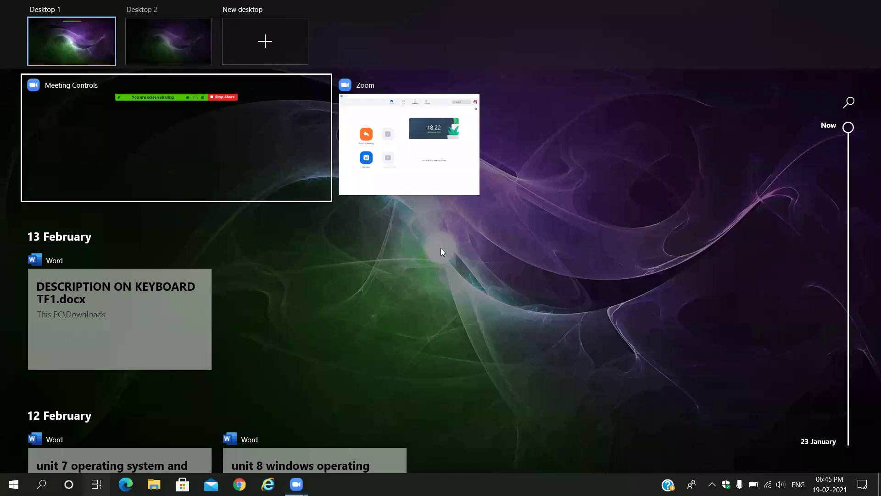
scroll(441, 251, "down", 5)
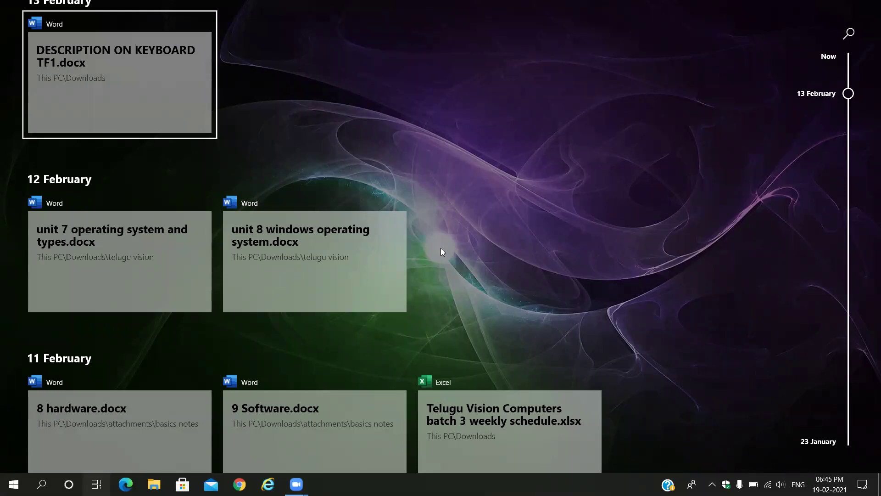
key("Escape")
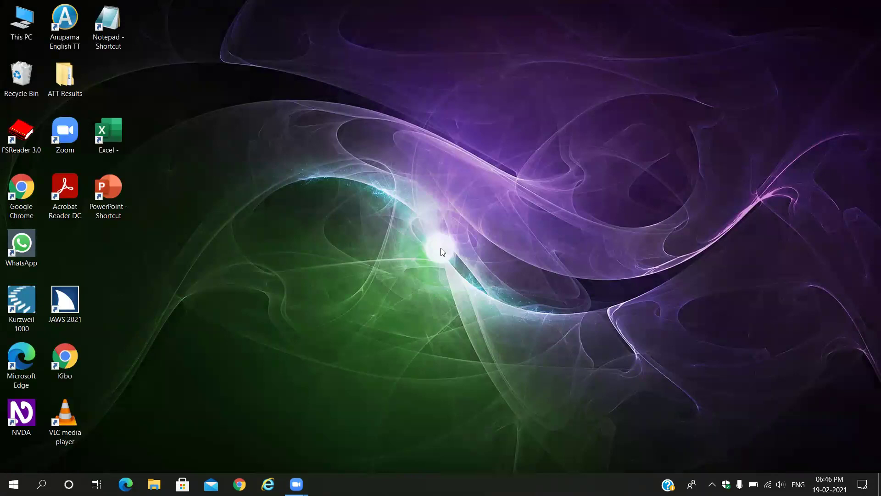
Step: Bring the focus back from the taskbar to the desktop and select the JAWS 2021 shortcut
key("super+t")
key("Tab")
key("Escape")
key("j")
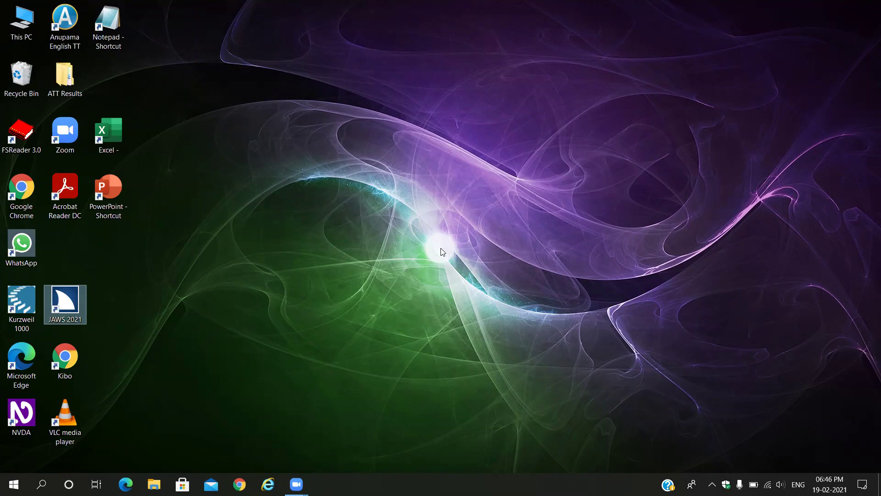
Step: Examine the context options of the taskbar's Search button from Toolbars to Search, and dismiss them
key("Tab")
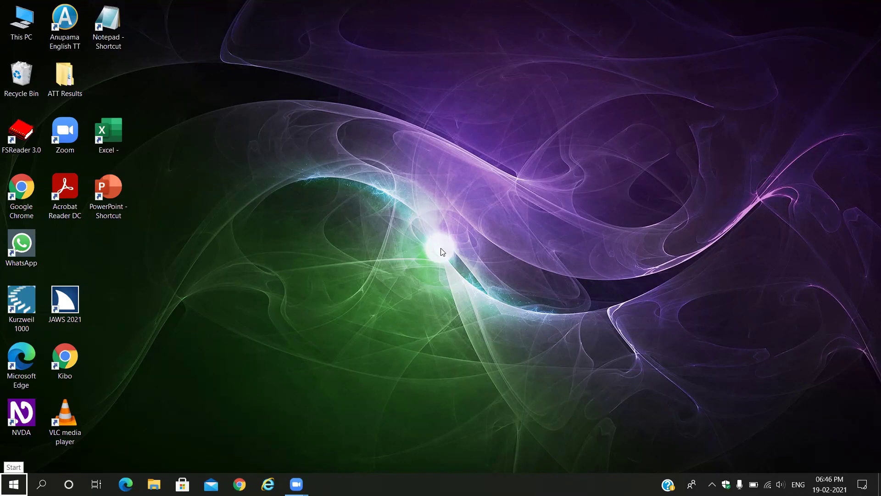
key("Tab")
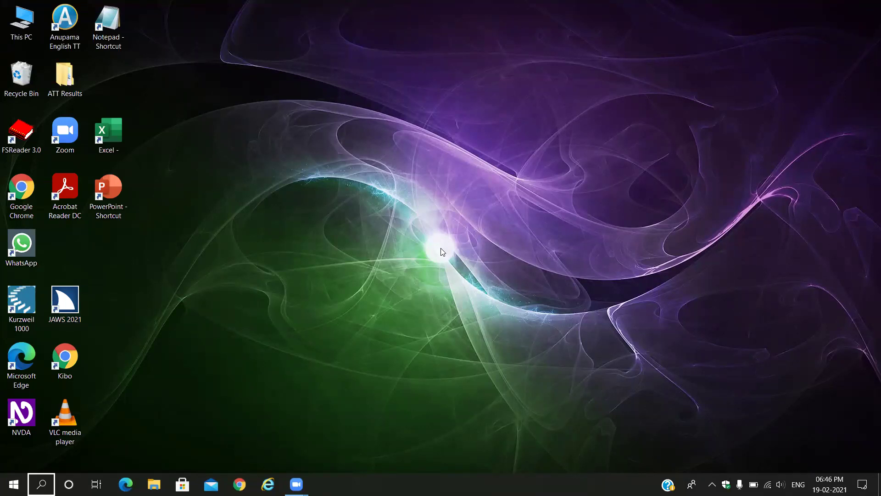
key("shift+F10")
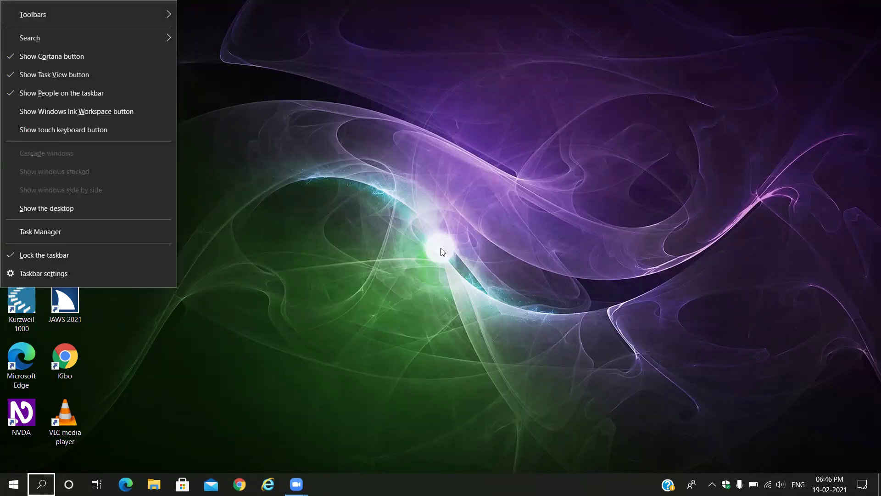
key("Down")
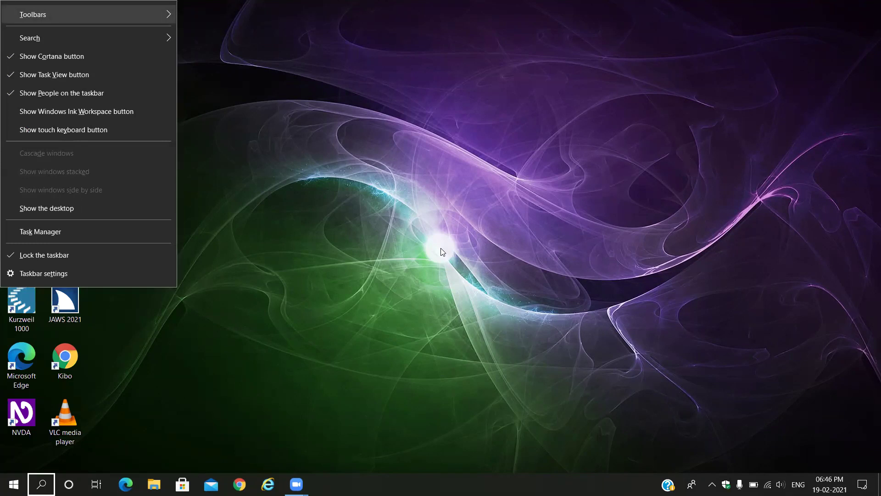
key("Down")
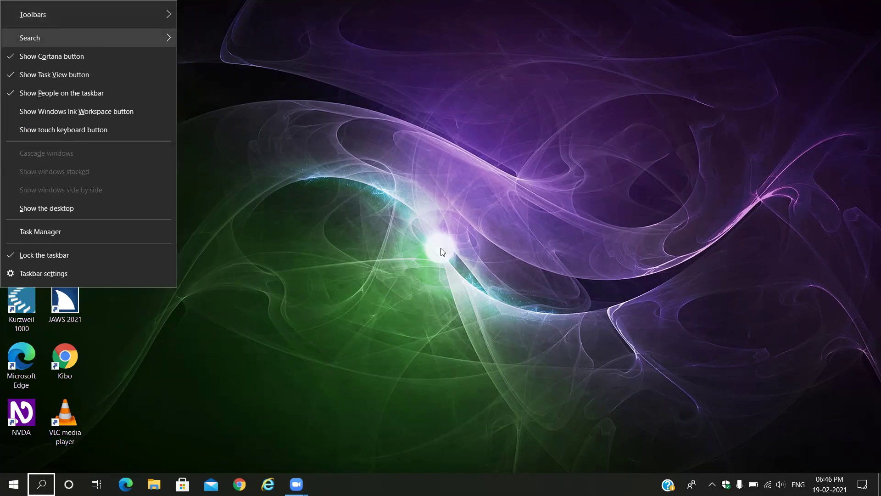
key("Escape")
Step: Examine the context options of the taskbar's Cortana button, including Toolbars and Taskbar settings, and dismiss them
key("Right")
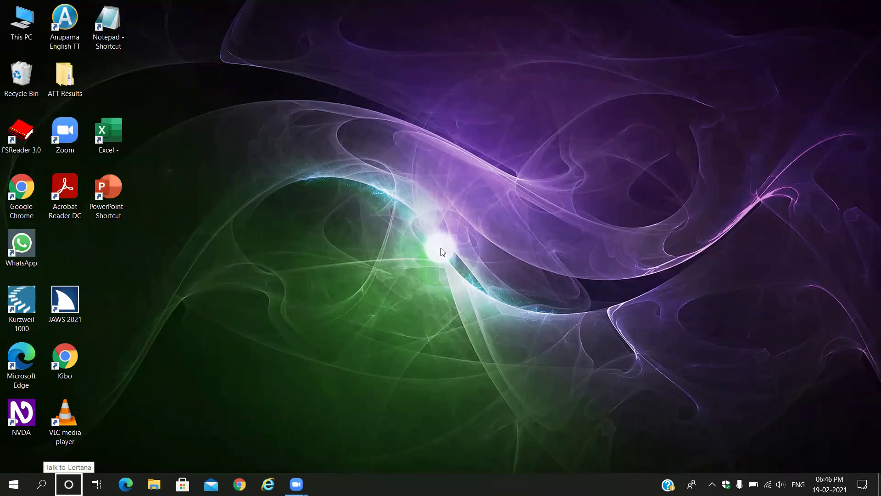
key("shift+F10")
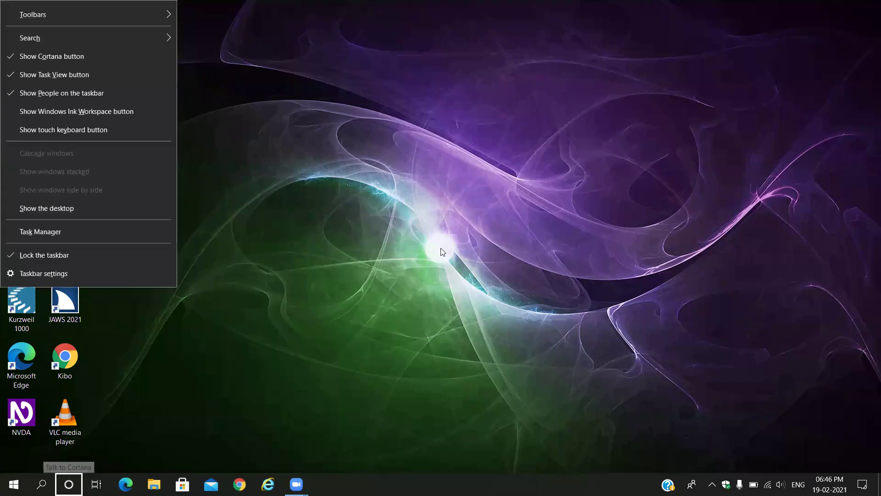
key("Down")
key("Up")
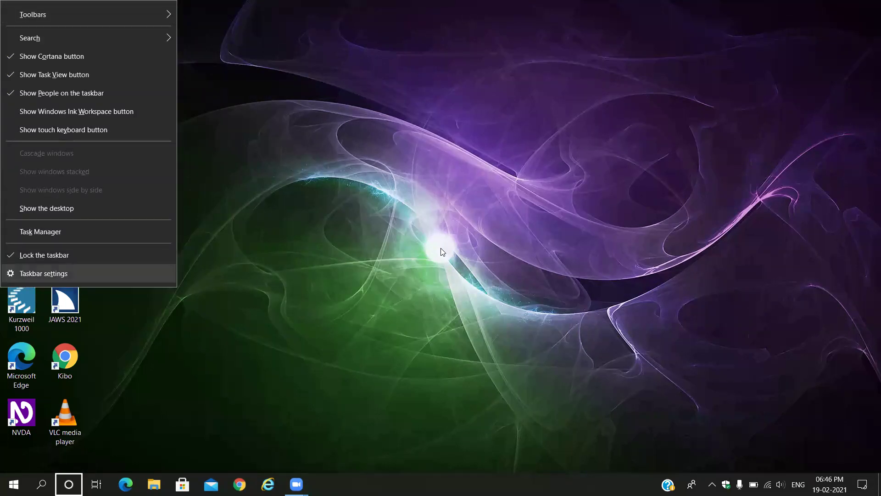
key("Down")
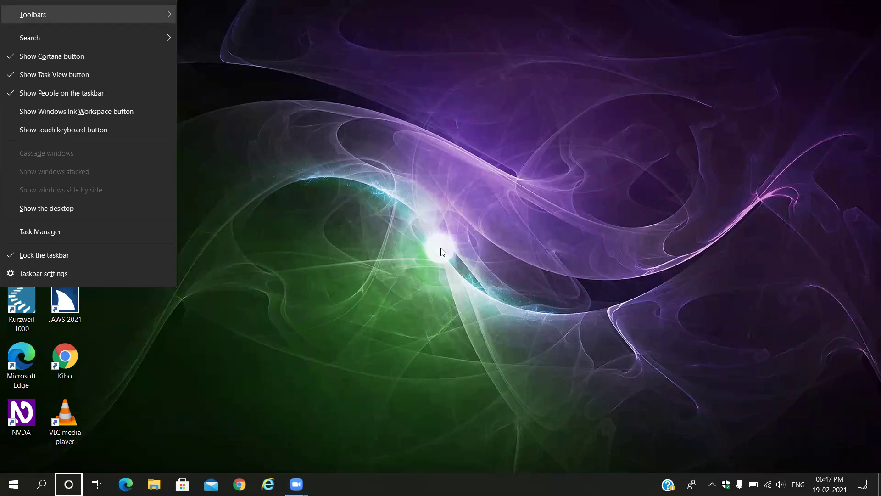
key("Escape")
Step: Examine the context options of the taskbar's Task View button and dismiss them
key("Right")
key("Right")
key("Left")
key("shift+F10")
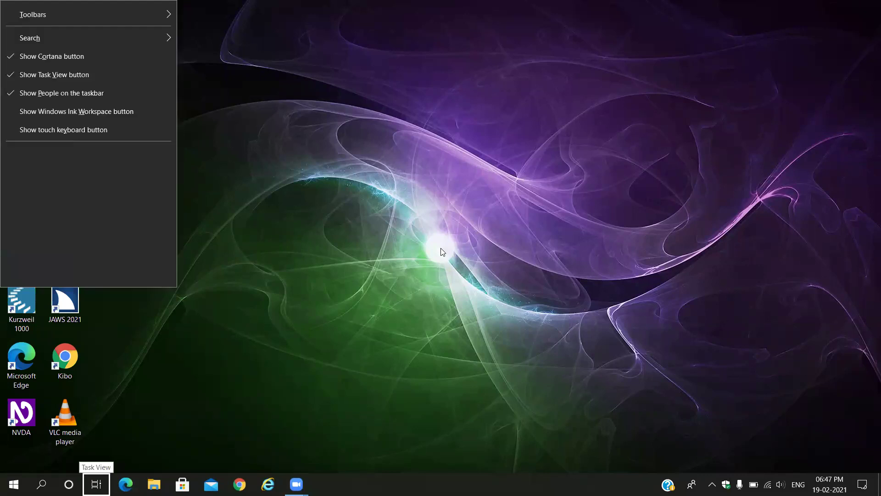
key("Down")
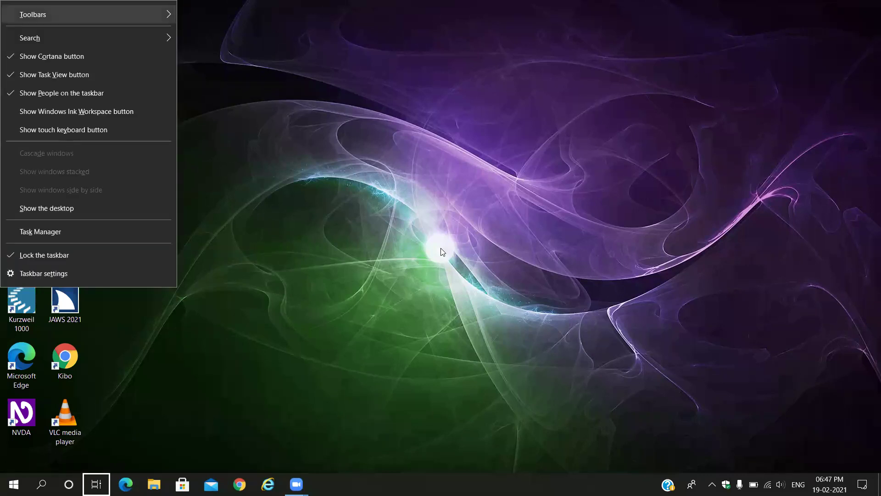
key("Escape")
Step: Go through the recently closed pages and tasks in Microsoft Edge's taskbar jump list, and close the list
key("Right")
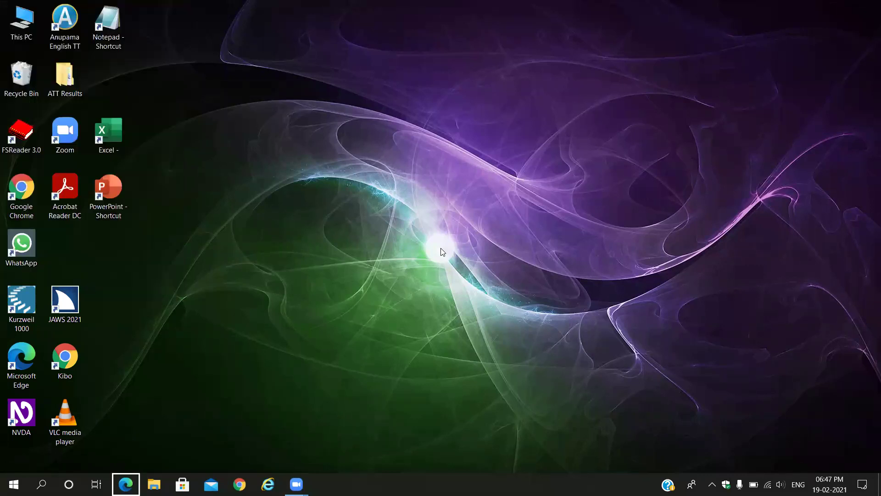
key("Escape")
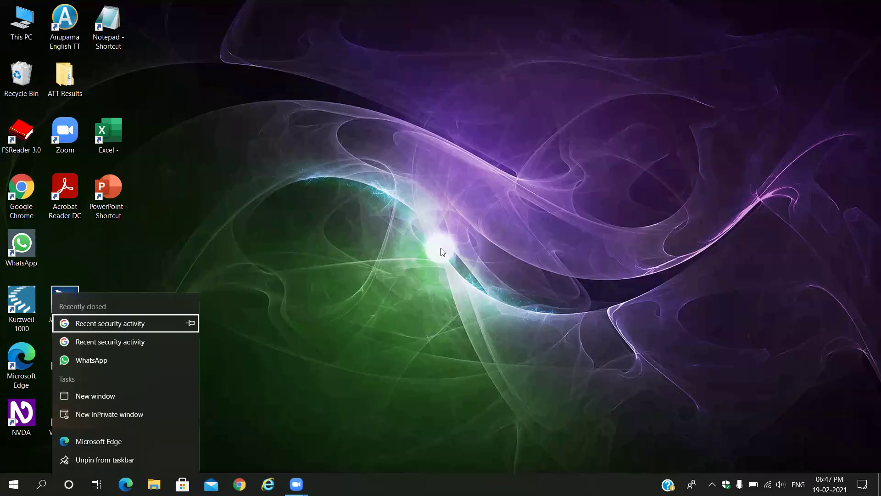
key("Down")
key("Up")
key("Down")
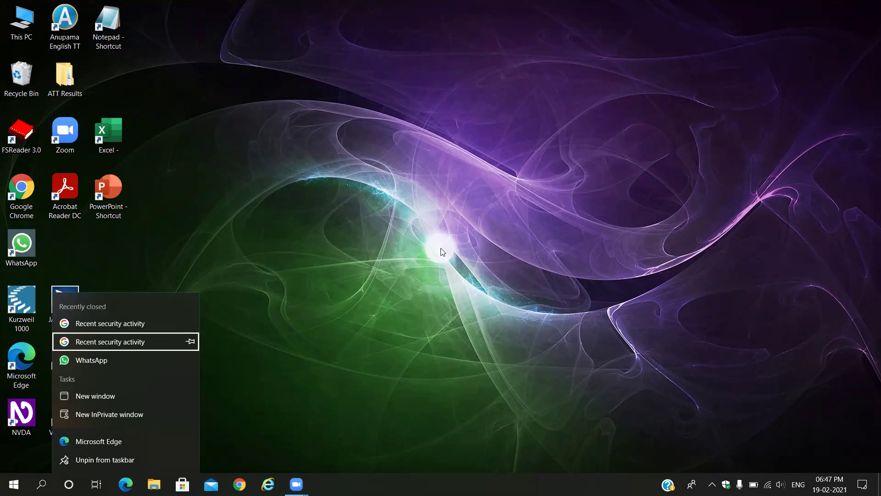
key("Down")
key("Down")
key("Down")
key("Down")
key("Down")
key("Down")
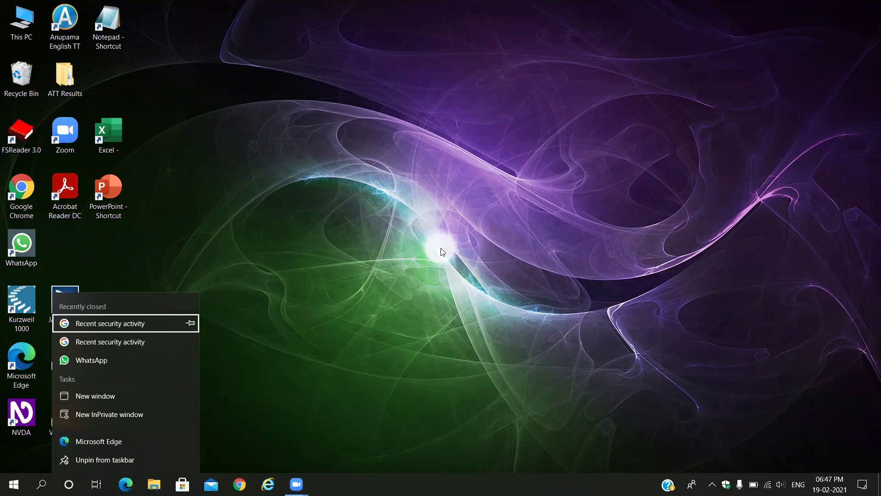
key("Down")
key("Escape")
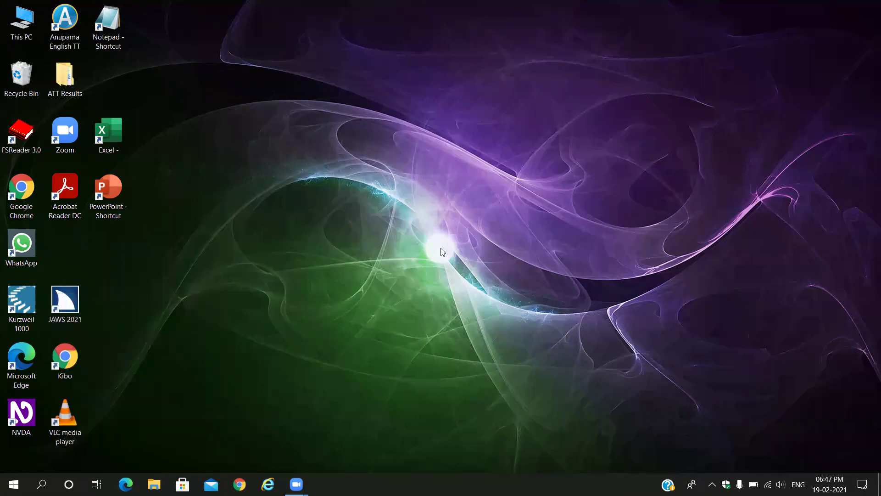
Step: Examine the context options of the taskbar's People button from Toolbars to Show People on the taskbar, and dismiss them
key("Tab")
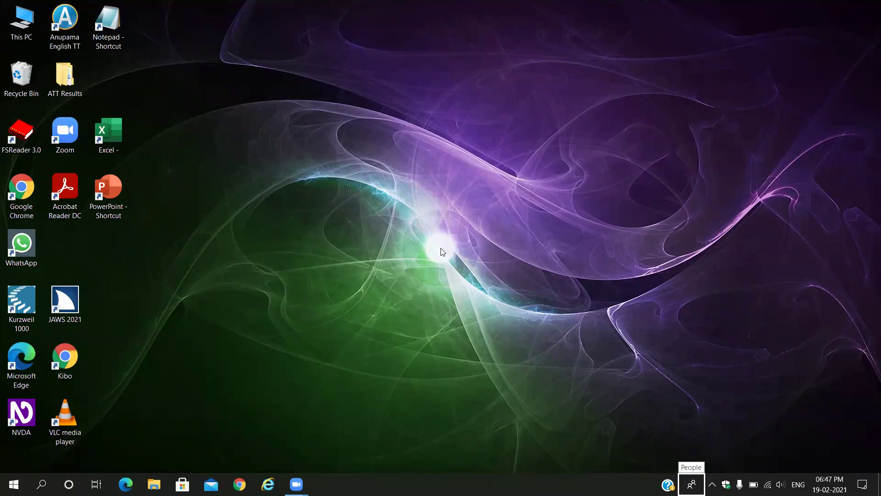
key("shift+F10")
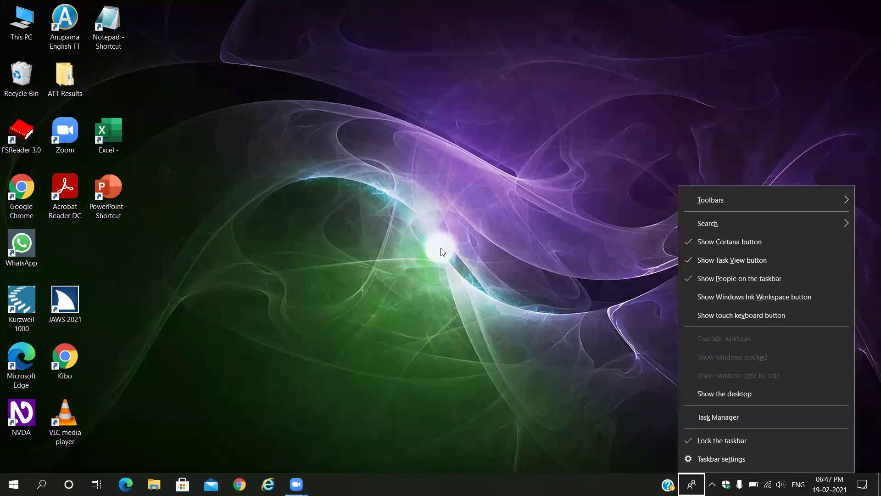
key("Down")
key("Down")
key("Up")
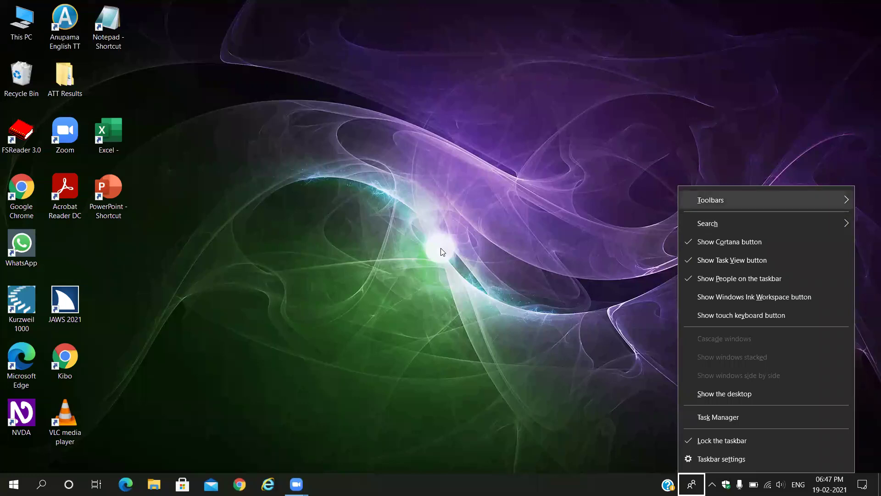
key("Down")
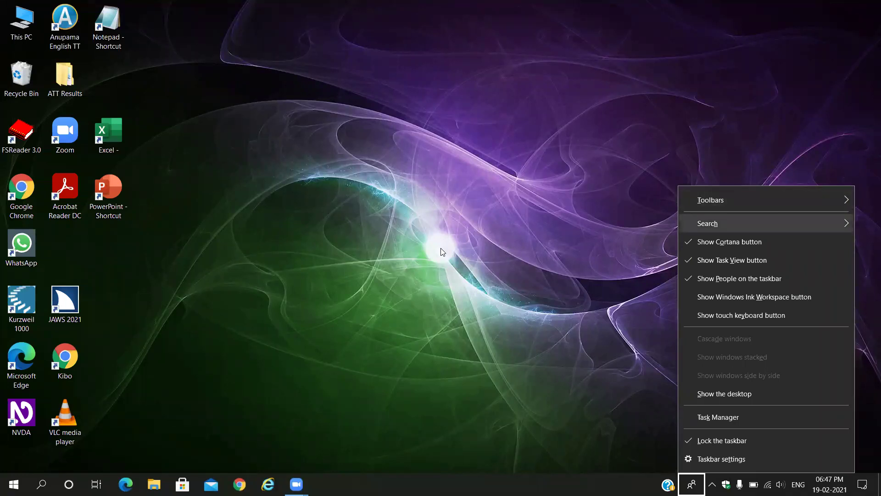
key("Down")
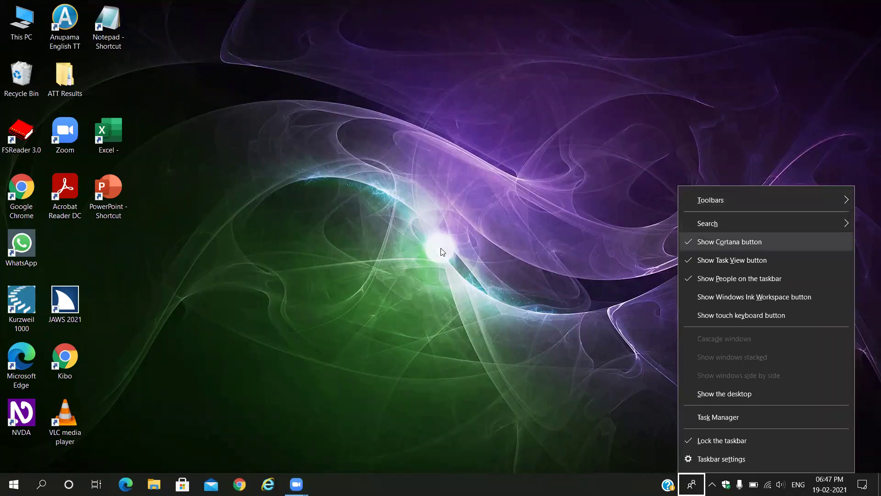
key("Down")
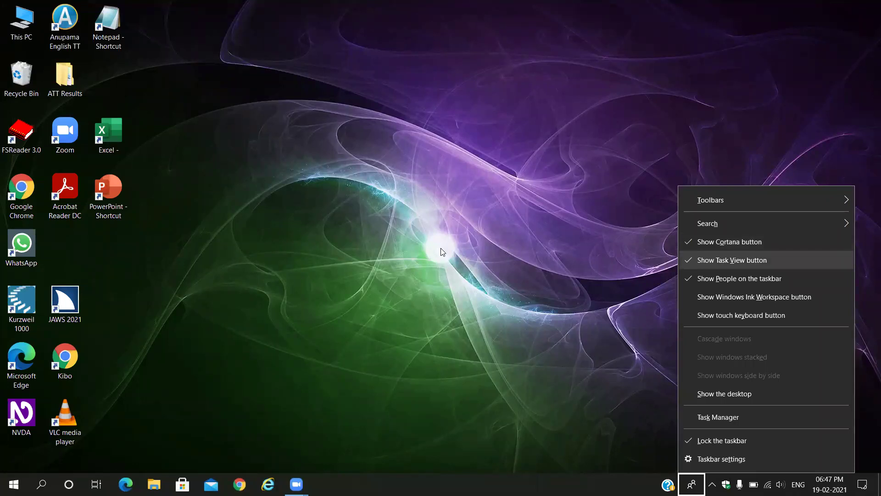
key("Down")
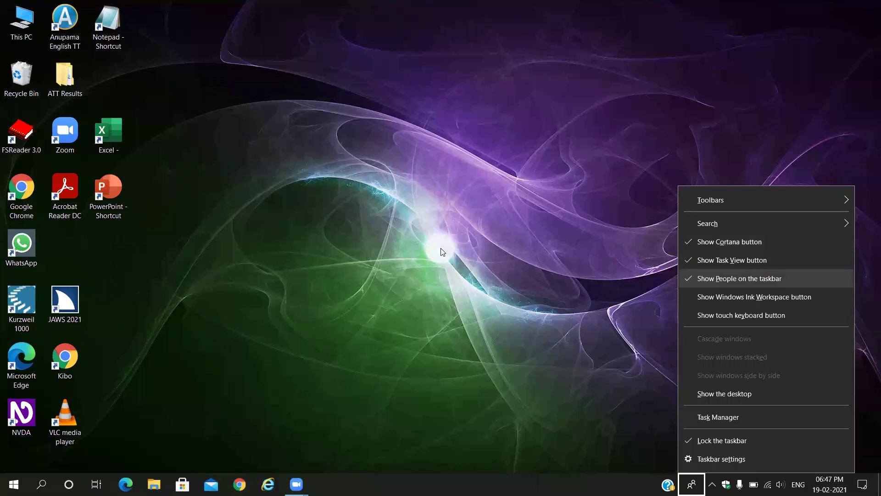
key("Escape")
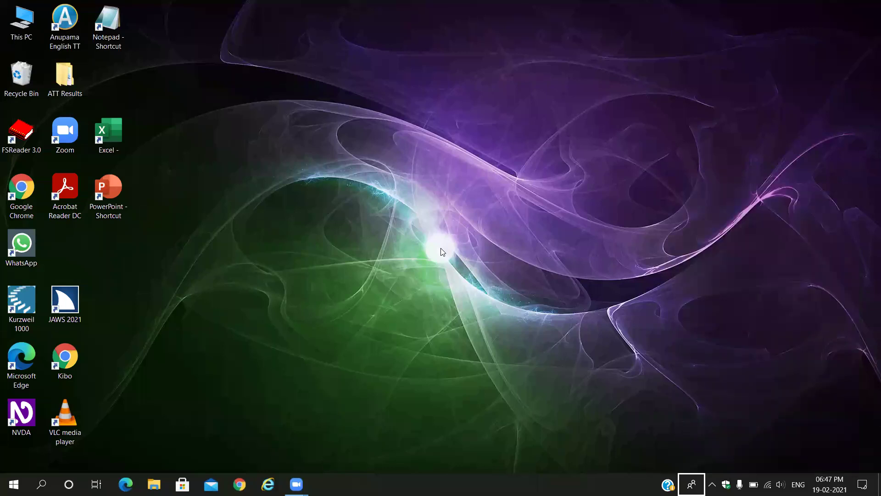
Step: Switch to the untitled Notepad window, and minimise all windows to return to the desktop
key("alt+Tab")
key("Return")
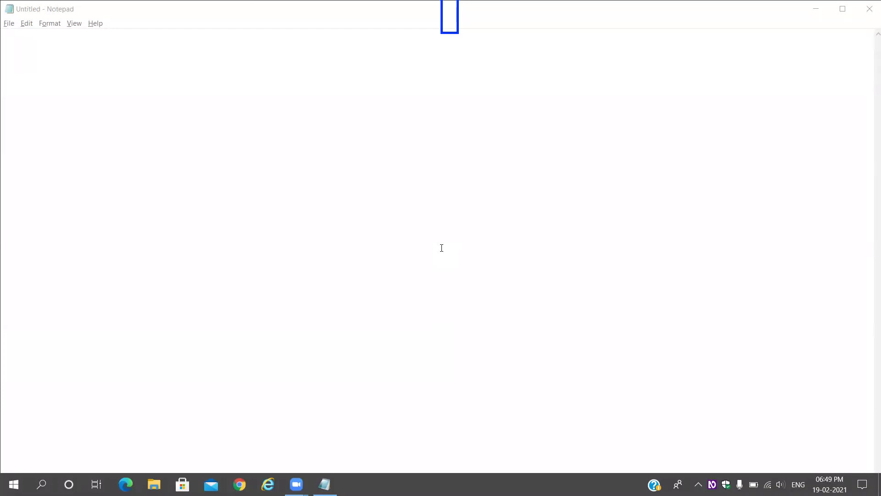
key("super+d")
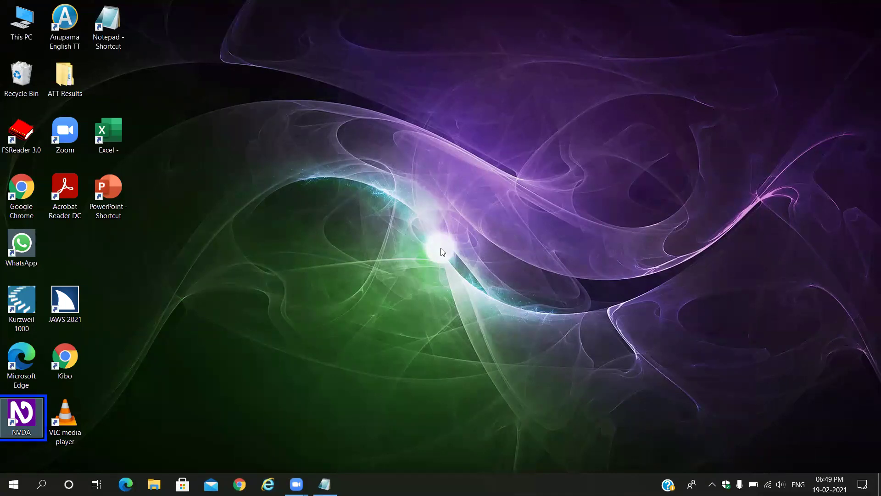
Step: Set the taskbar's Search option to Hidden through the Search button's context options
key("Tab")
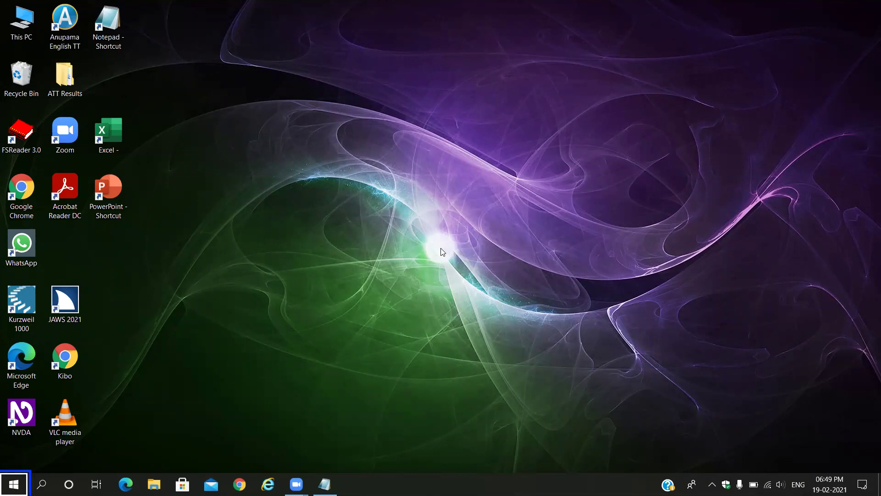
key("Tab")
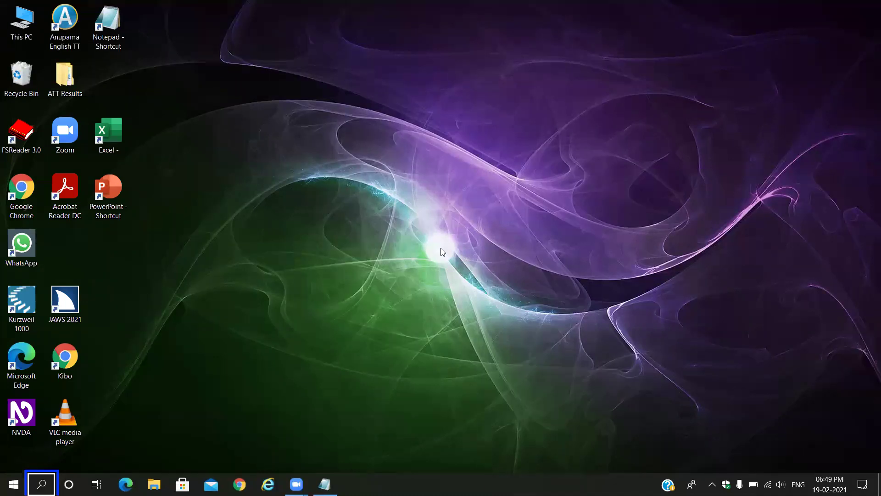
key("shift+F10")
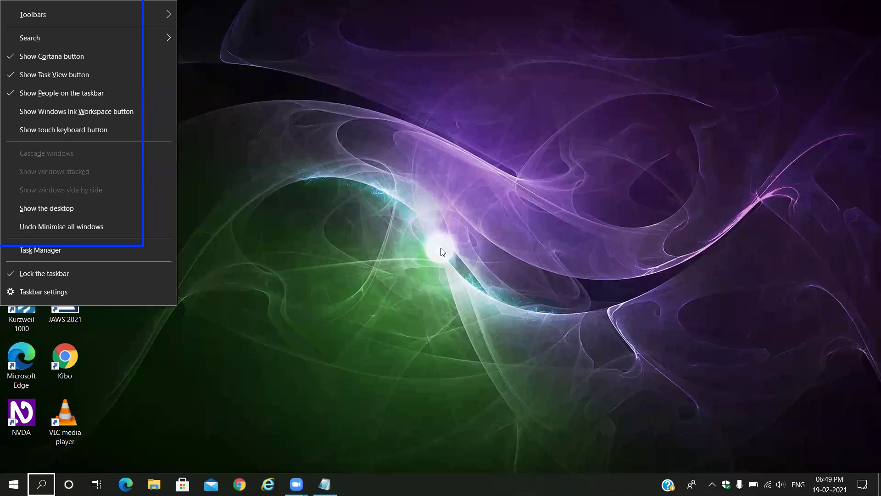
key("Down")
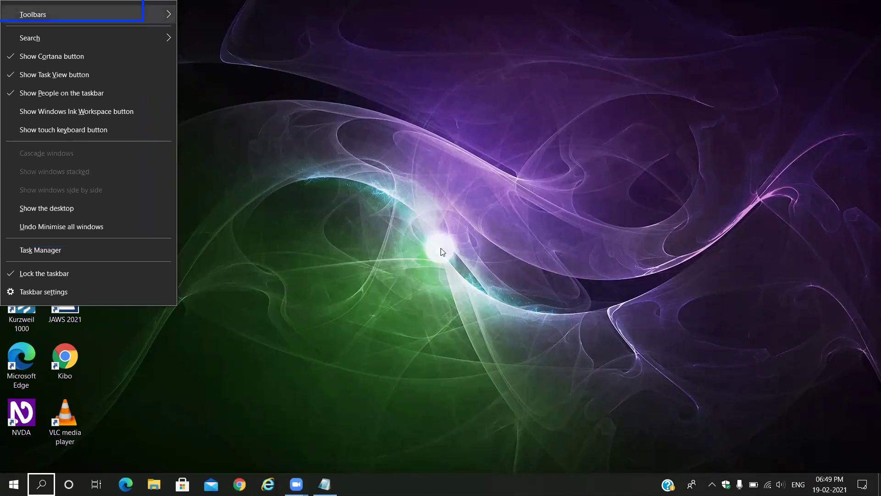
key("Down")
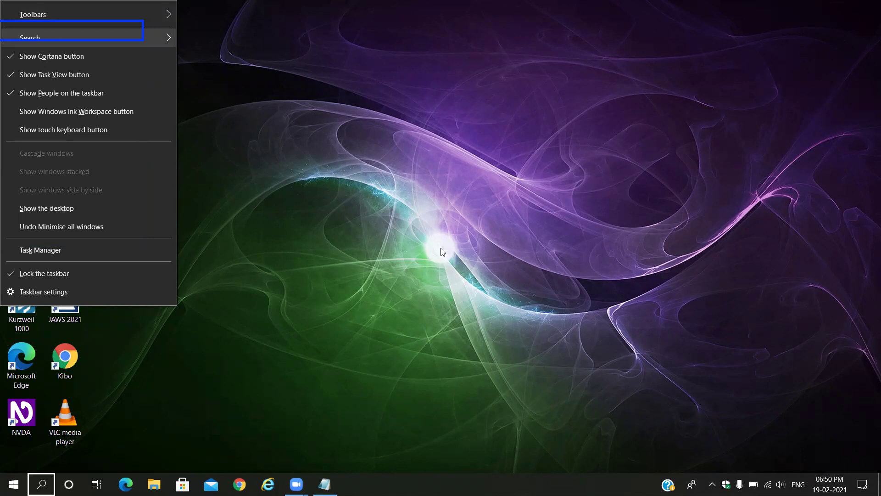
key("Right")
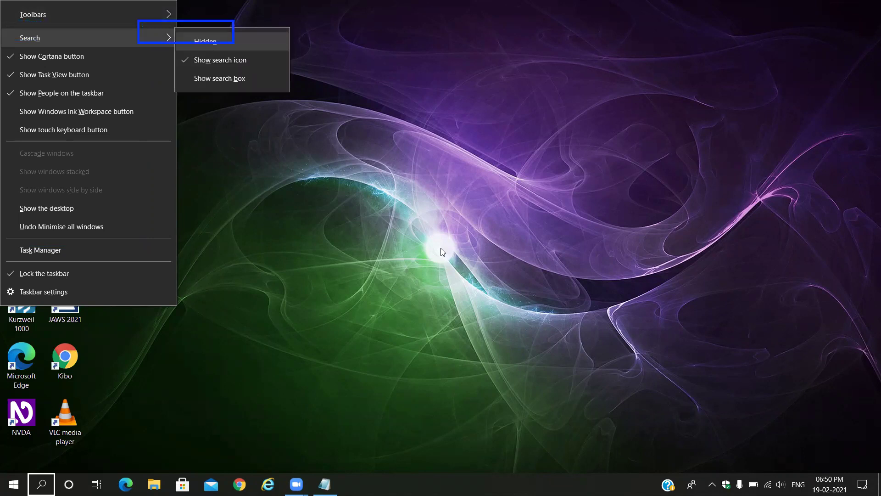
key("Down")
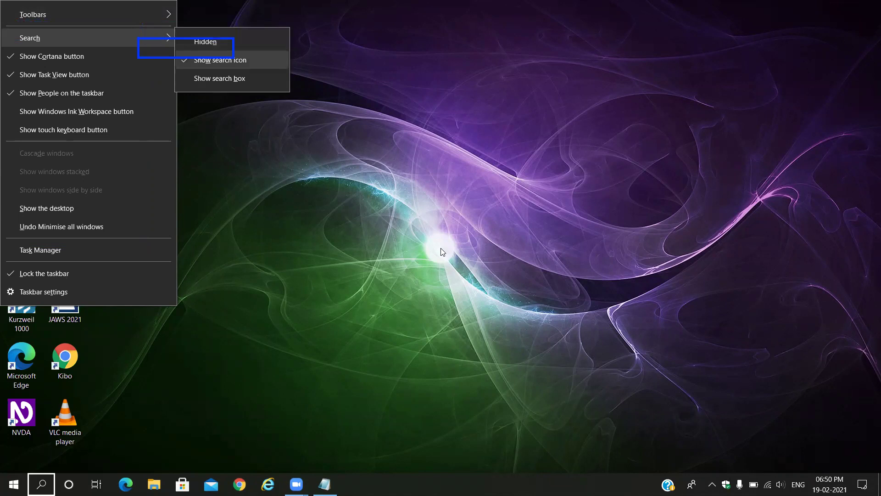
key("Down")
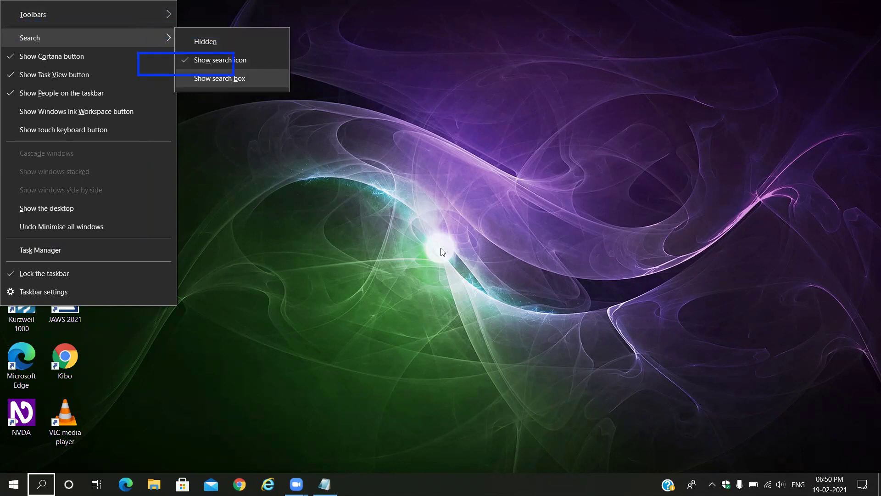
key("Down")
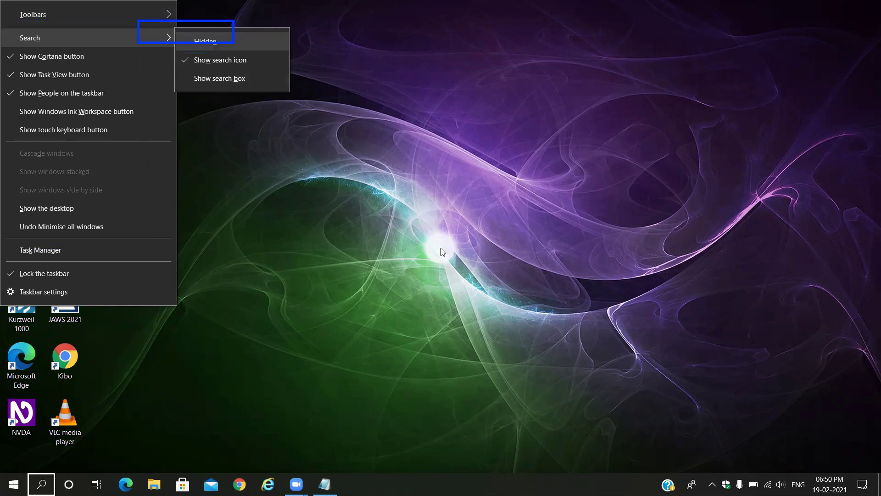
key("Return")
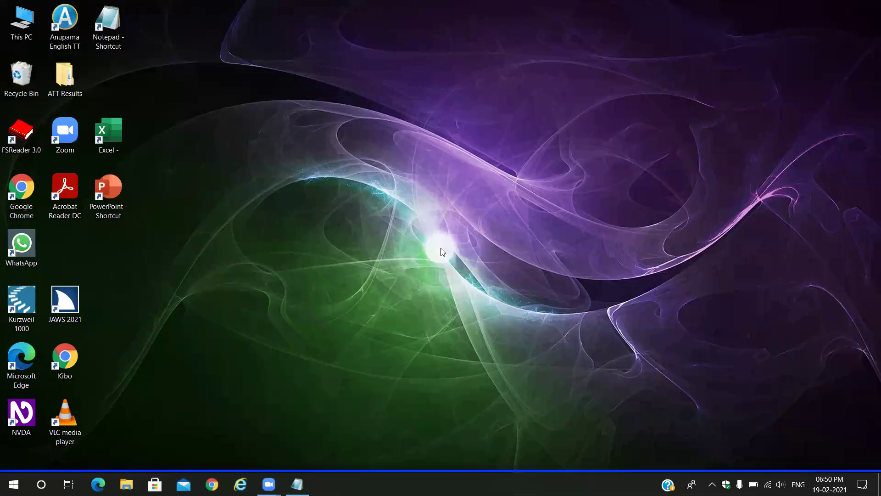
Step: Go through the taskbar's People, Microsoft Edge, Task View, Cortana and Start buttons to check the Search button's absence
key("Tab")
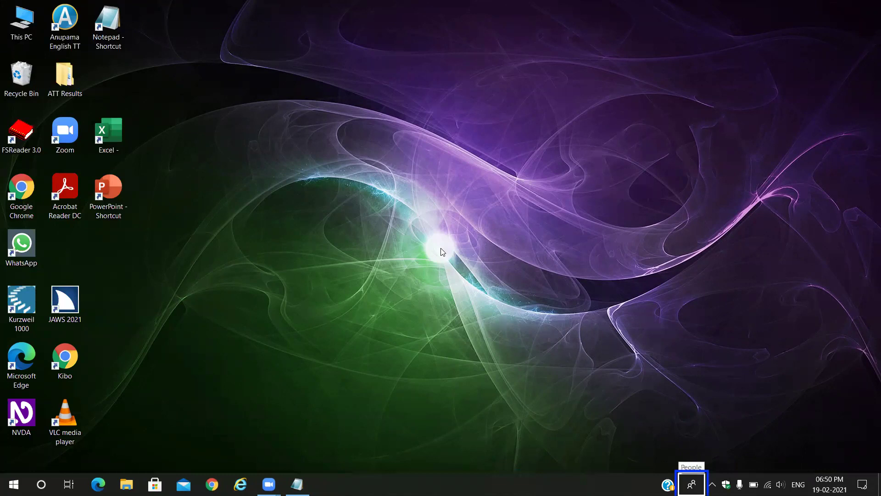
key("Tab")
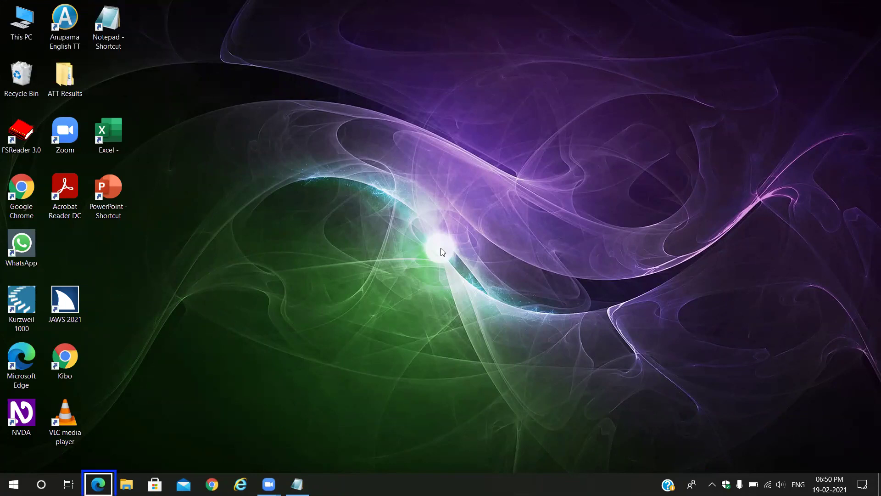
key("Left")
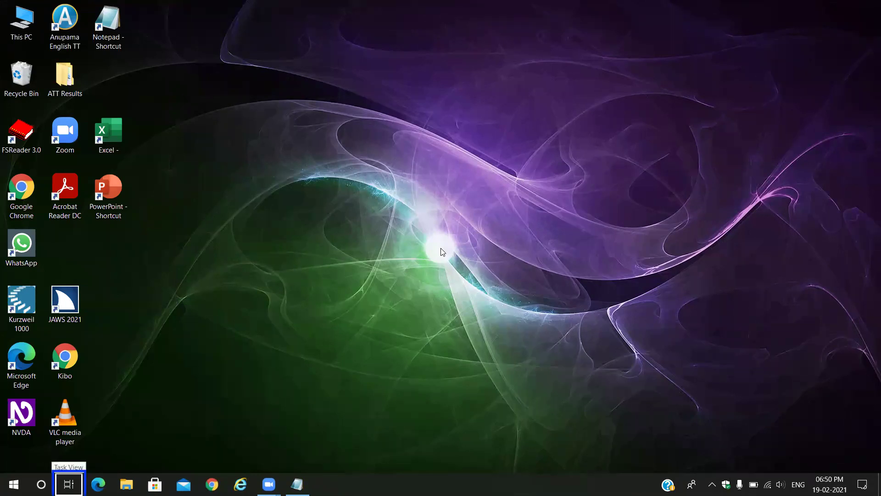
key("Left")
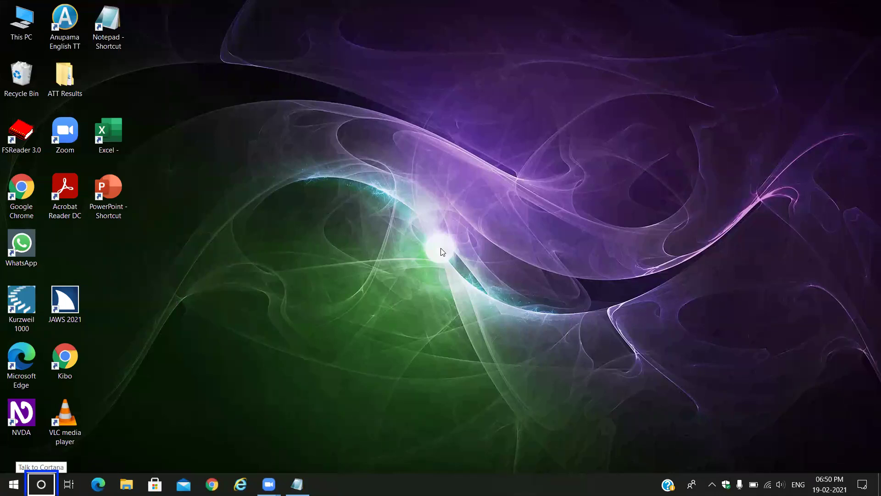
key("Left")
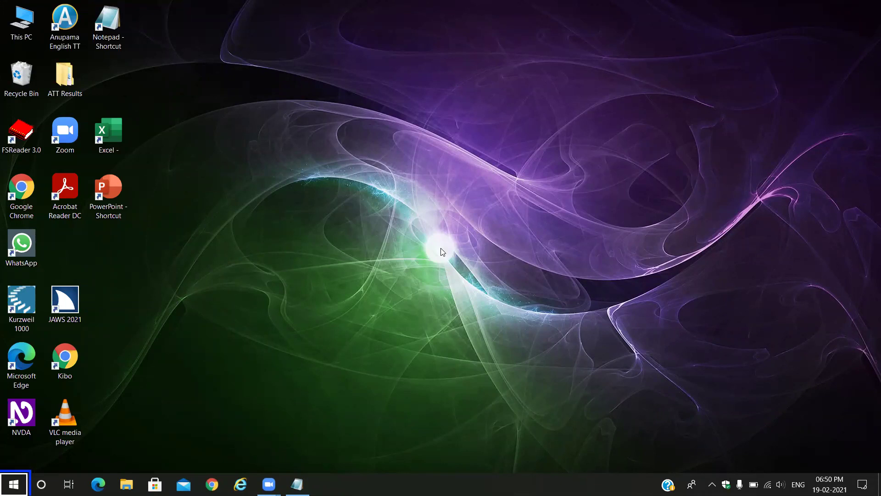
Step: Turn off Show Cortana button in the context options of the taskbar's Cortana button
key("Right")
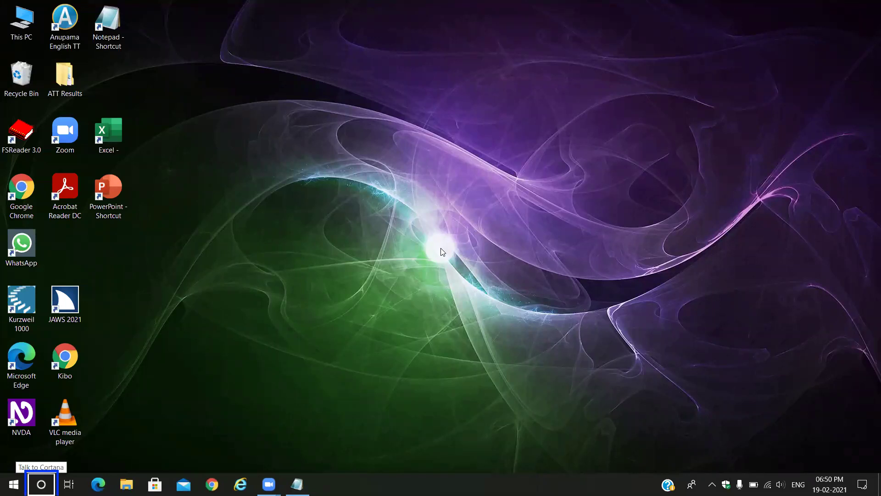
key("shift+F10")
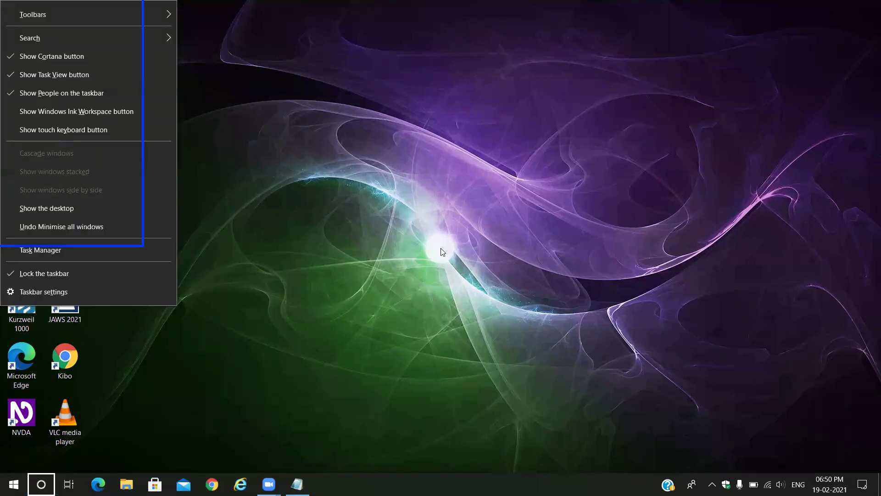
key("Down")
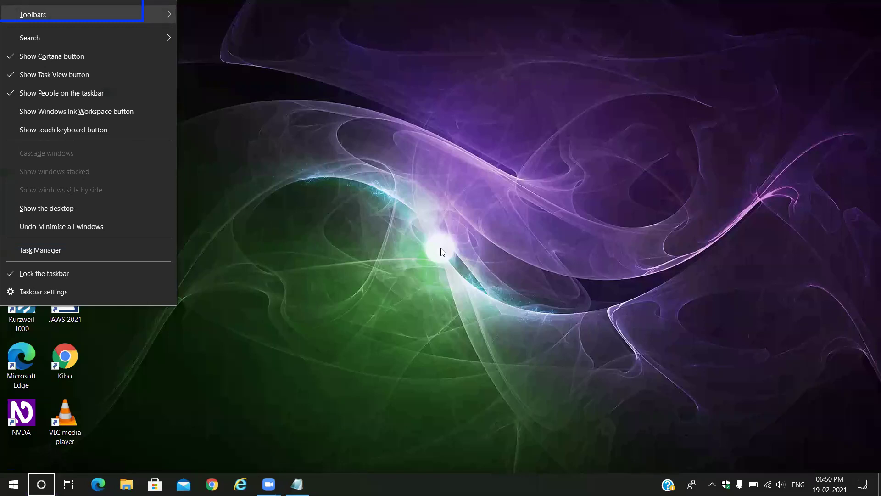
key("Down")
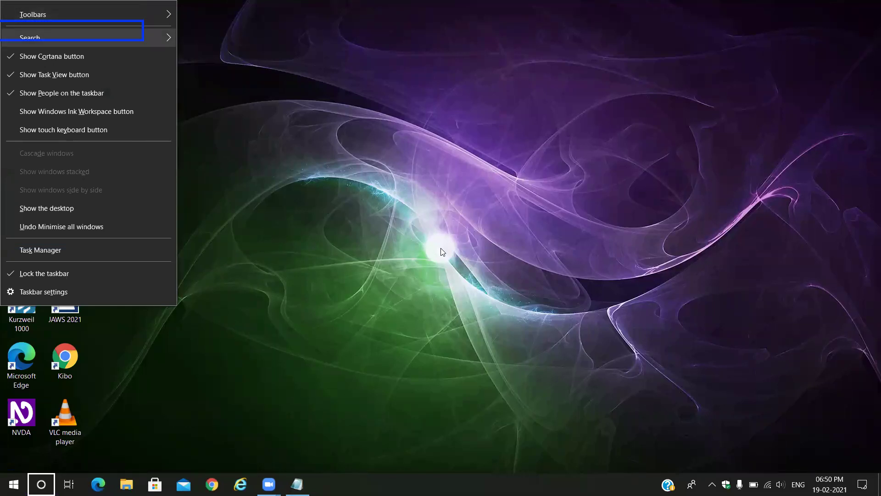
key("Down")
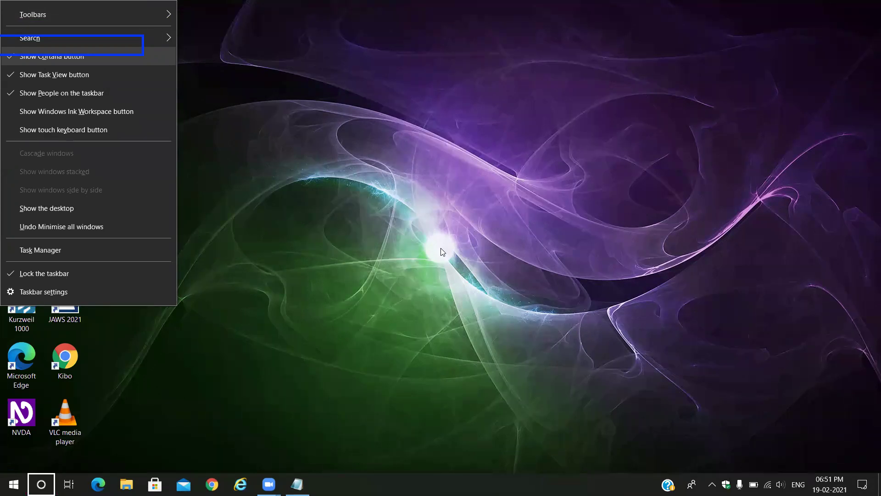
key("Return")
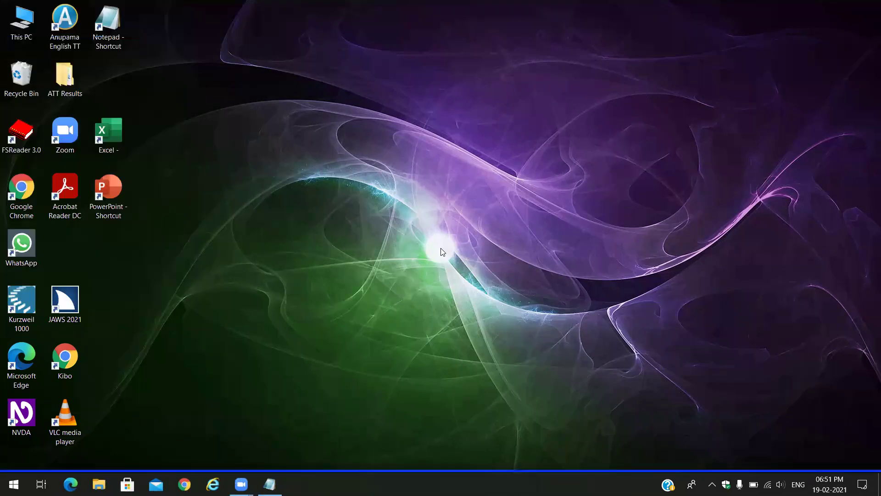
Step: Turn off Show People on the taskbar in the context options of the taskbar's People button
key("Tab")
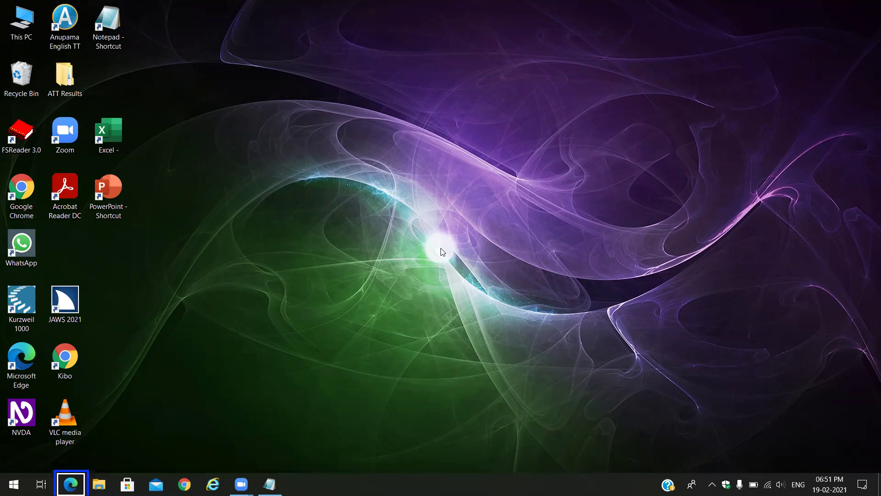
key("Tab")
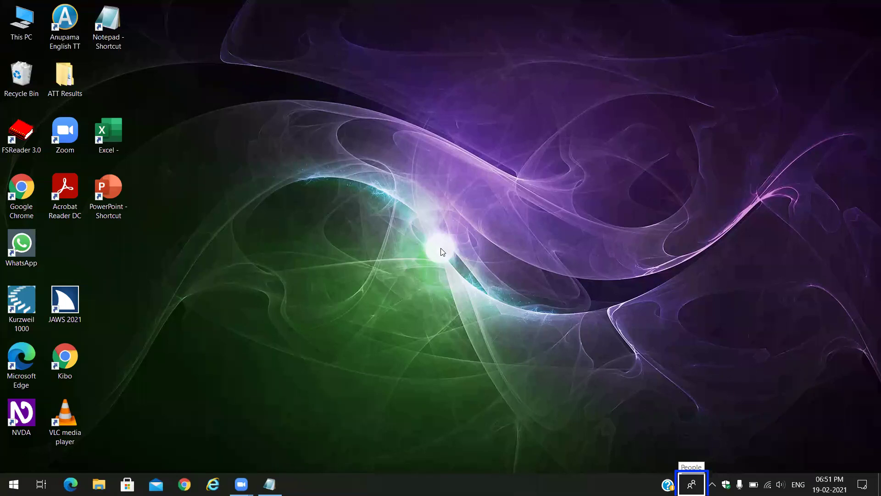
key("shift+F10")
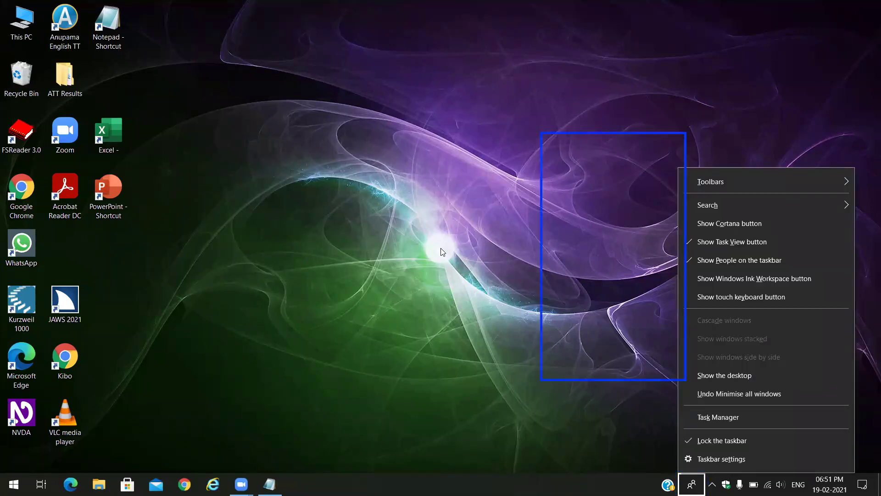
key("Down")
key("Down")
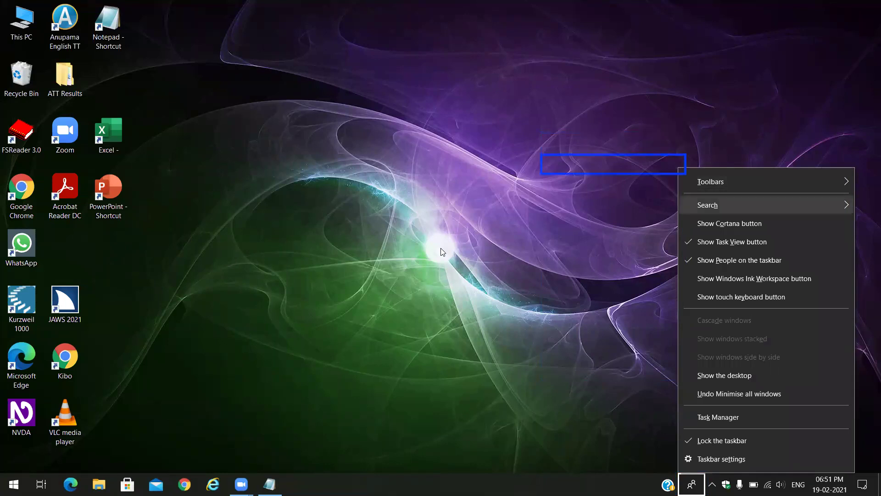
key("Down")
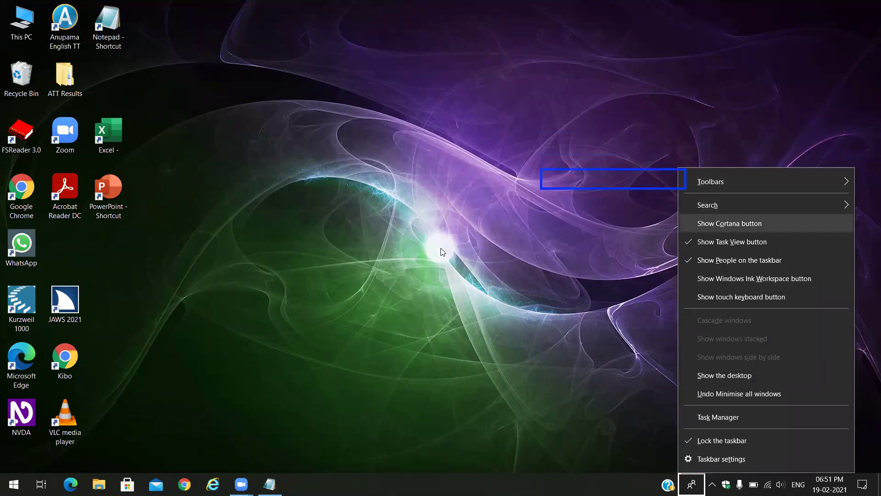
key("Down")
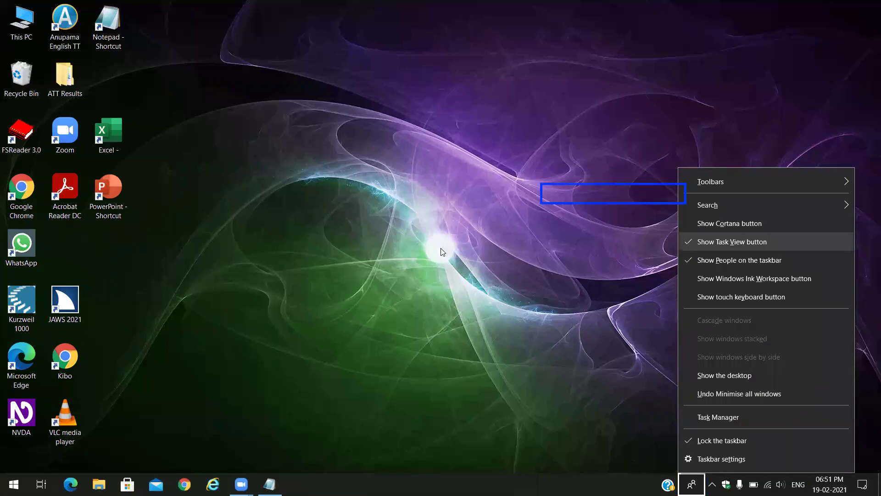
key("Down")
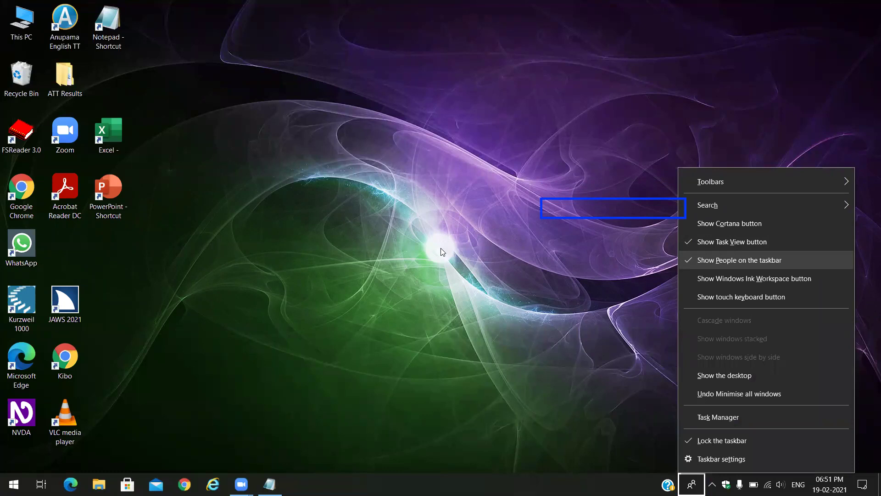
key("Return")
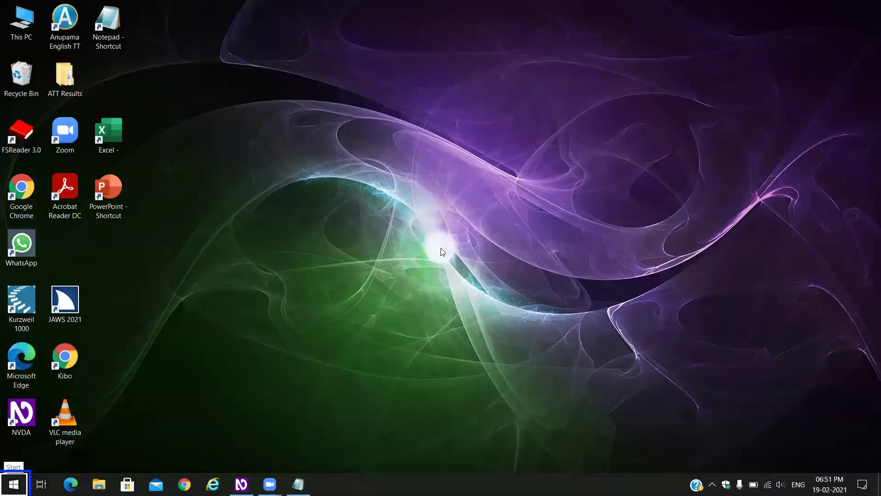
Step: Go through the taskbar's Task View, Microsoft Edge and Show hidden icons buttons to check the People button's absence
key("Tab")
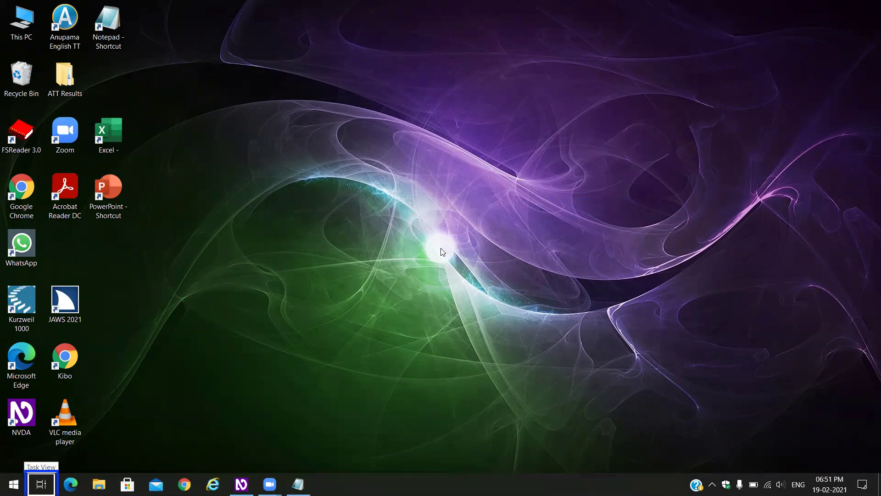
key("Tab")
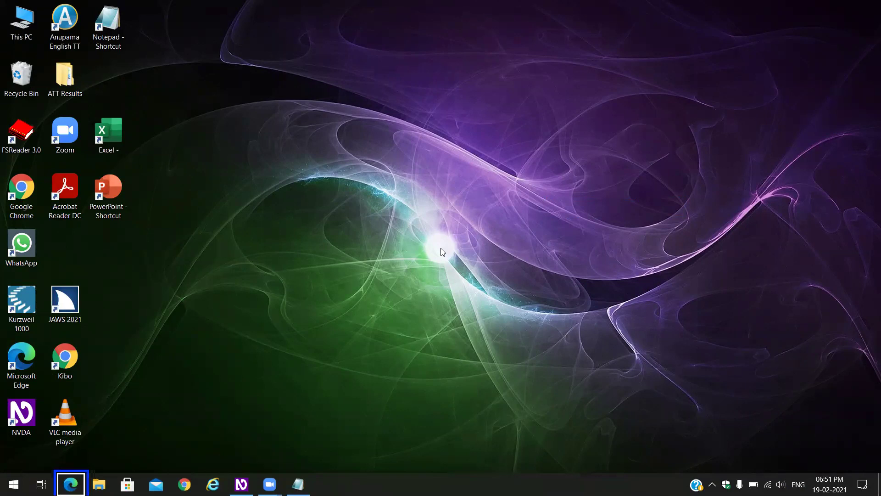
key("Tab")
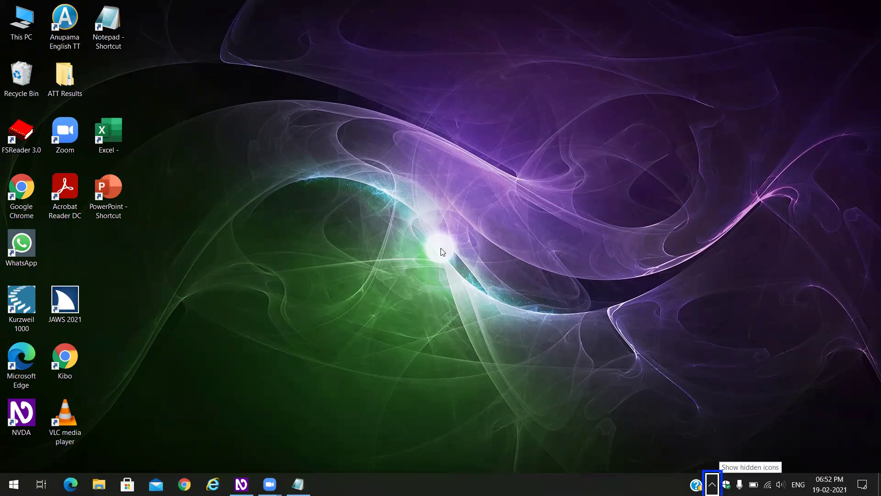
key("Tab")
key("Tab")
key("Tab")
key("Tab")
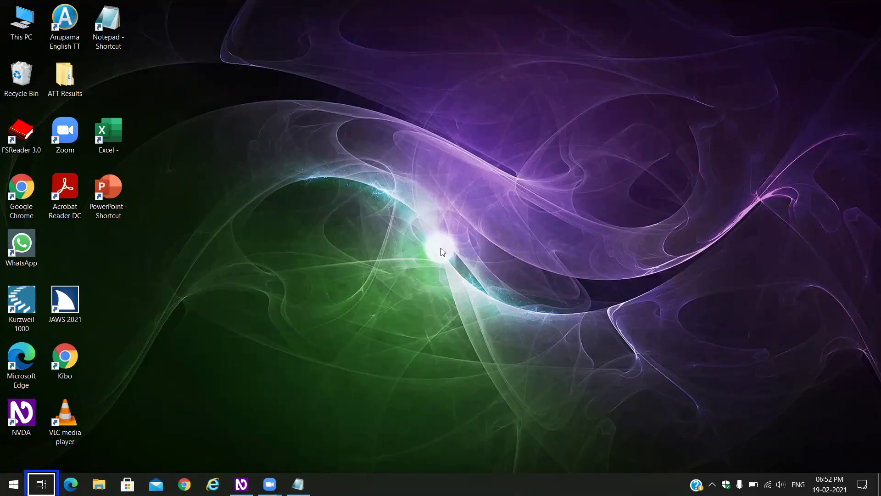
Step: Turn off Show Task View button in the context options of the taskbar's Task View button
key("shift+F10")
key("Down")
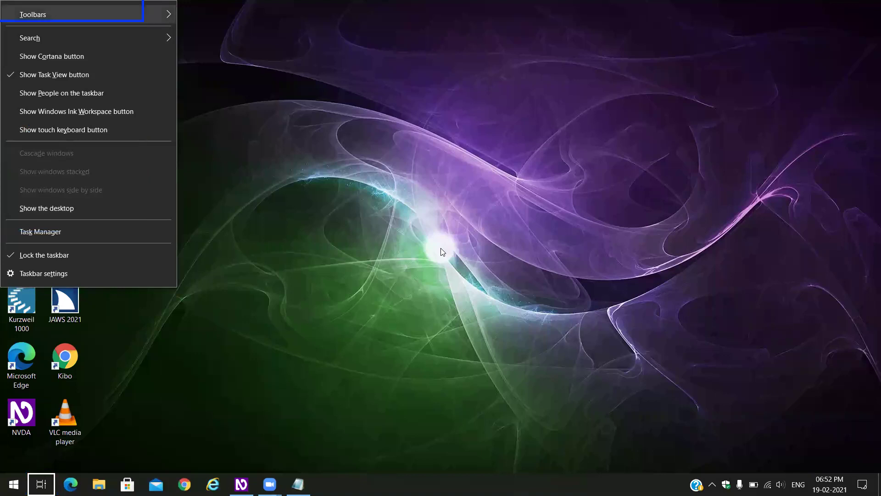
key("Down")
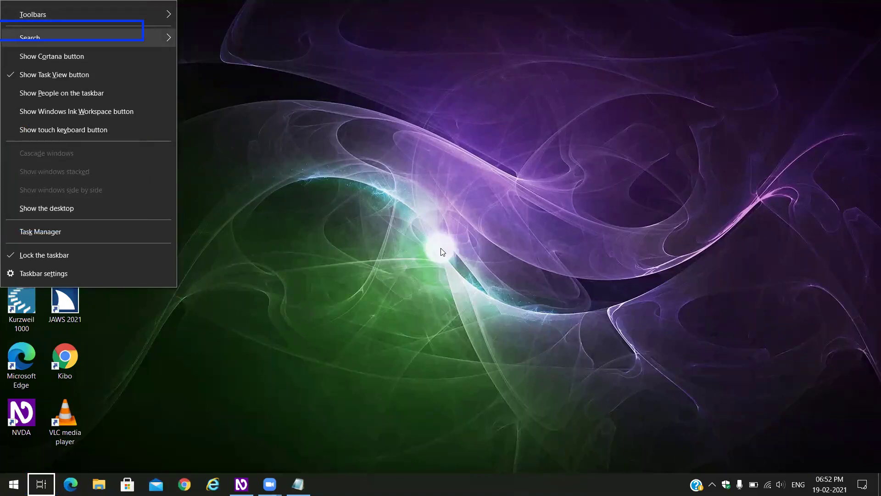
key("Down")
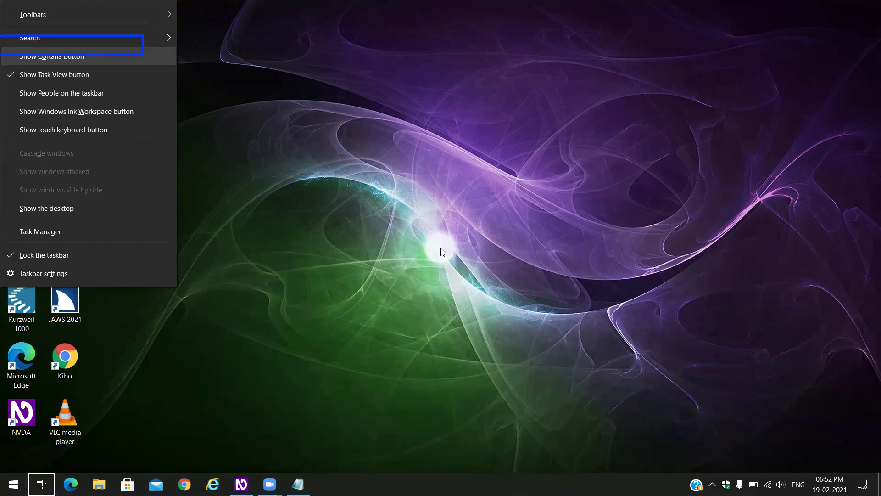
key("Down")
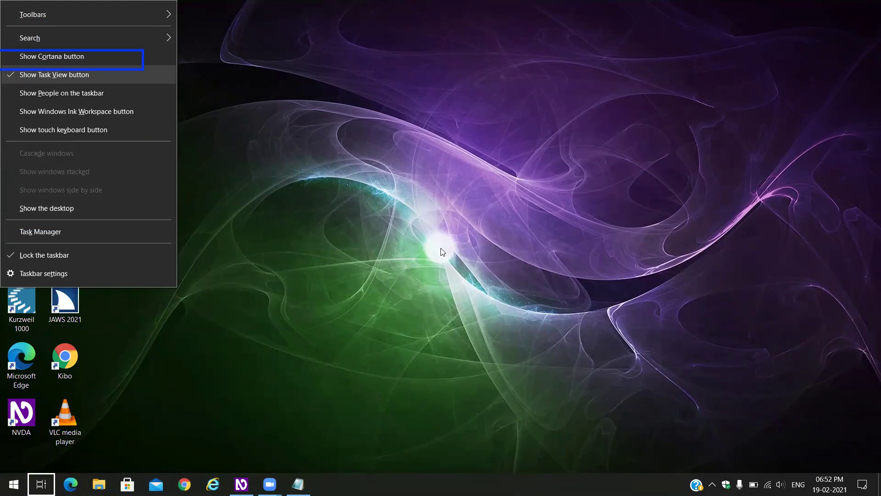
key("Return")
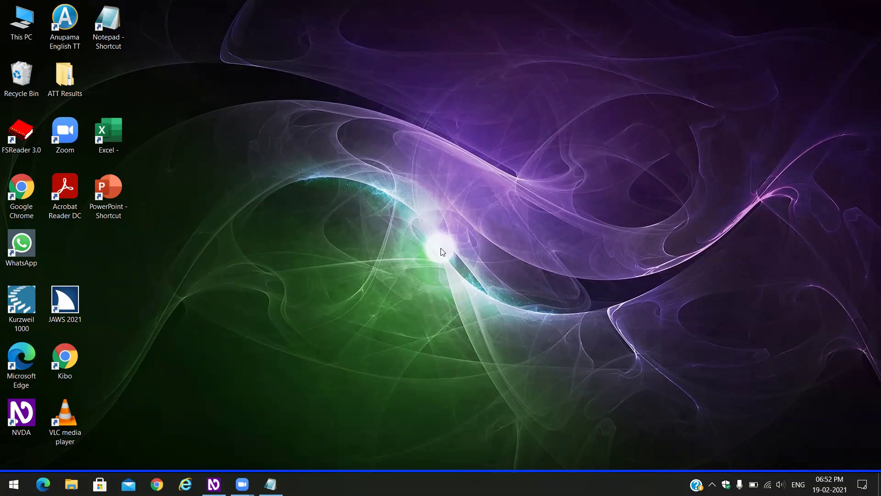
Step: Go through the desktop, Start, Microsoft Edge and Show hidden icons to check the Task View button's absence
key("Tab")
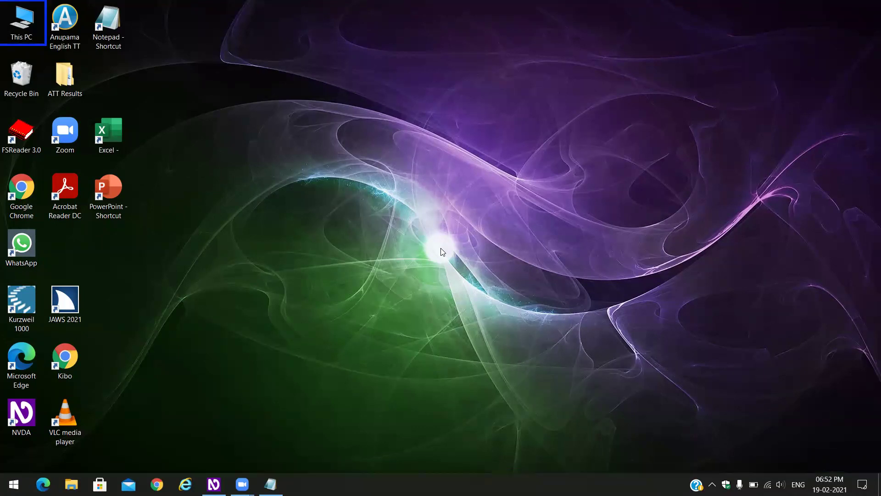
key("Tab")
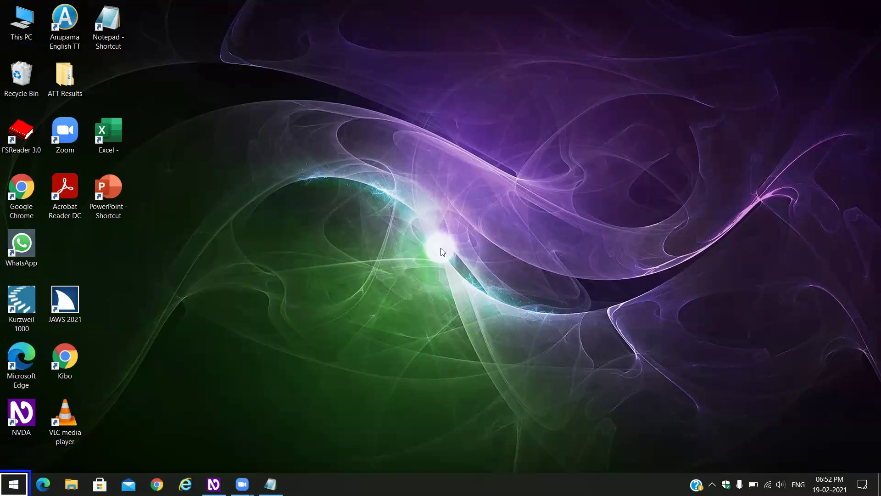
key("Right")
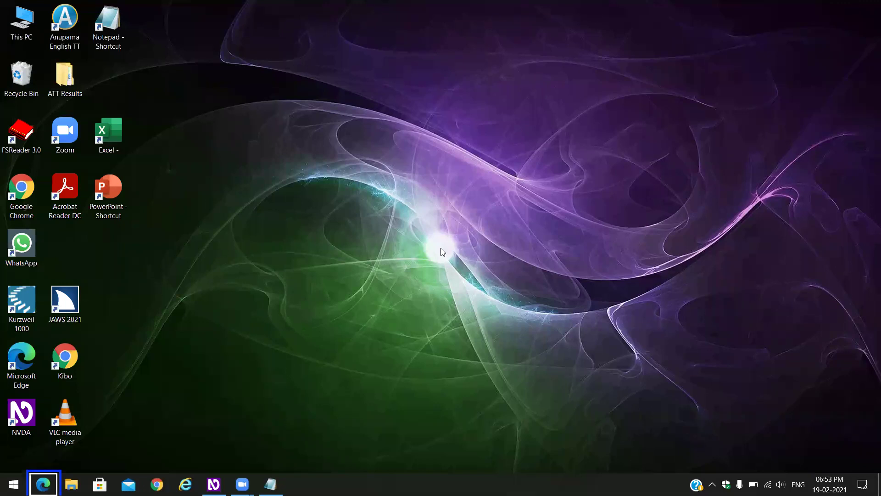
key("Tab")
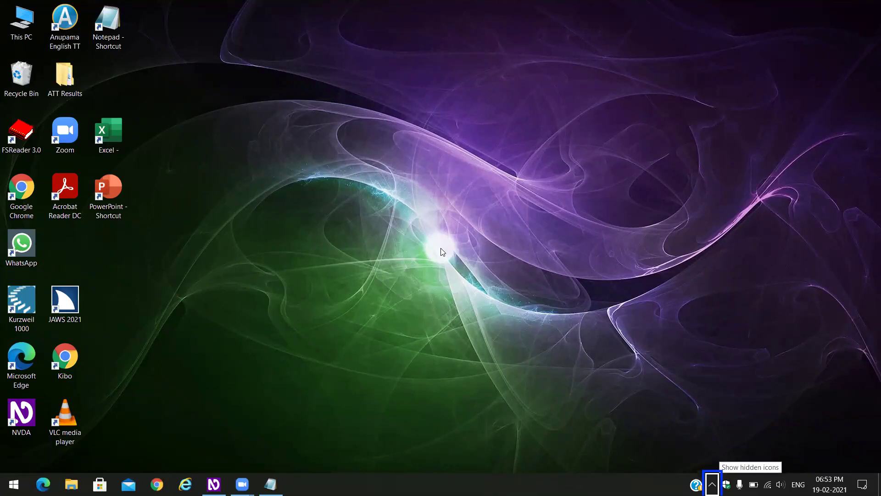
key("Tab")
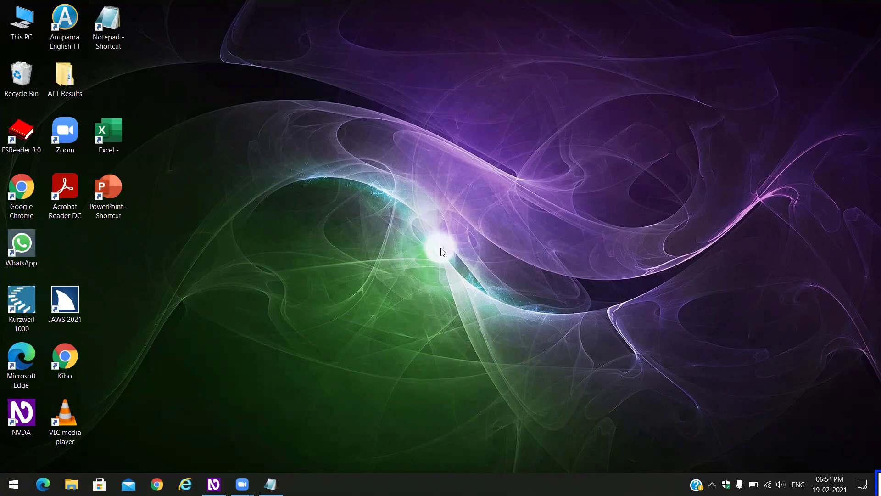
Step: Switch to the untitled Notepad window and close it
key("alt+Tab")
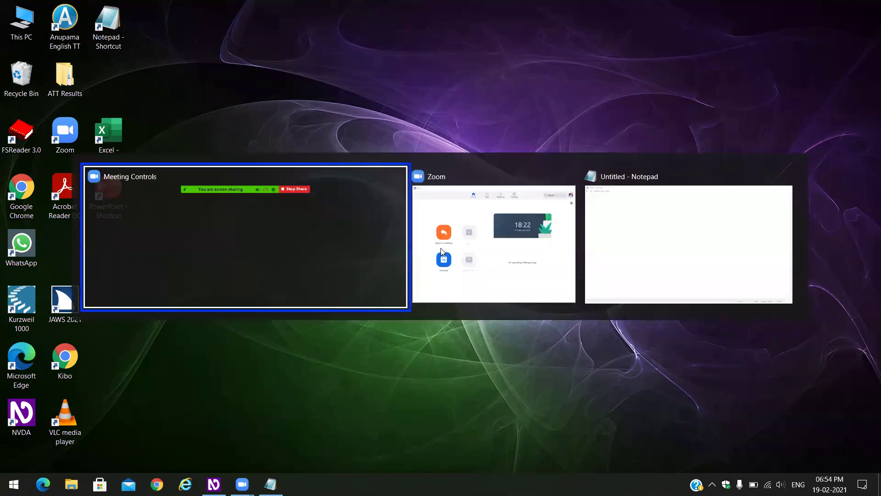
key("alt+Tab")
key("alt+Tab")
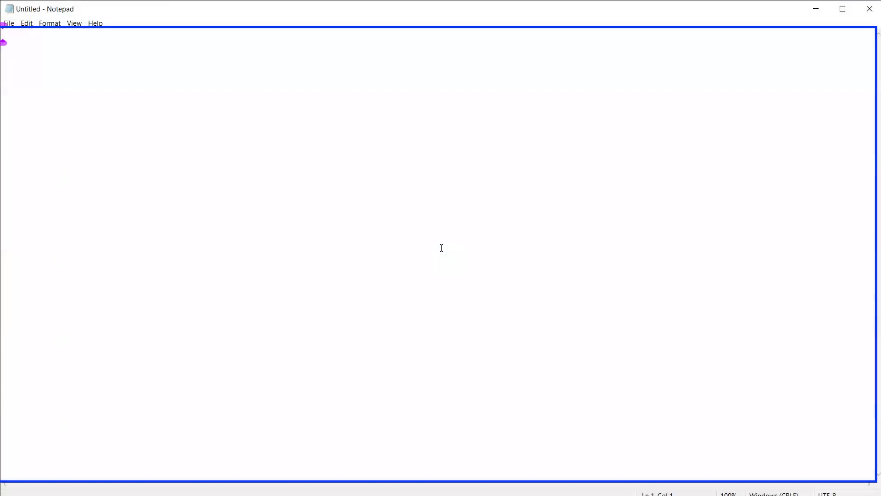
key("alt+F4")
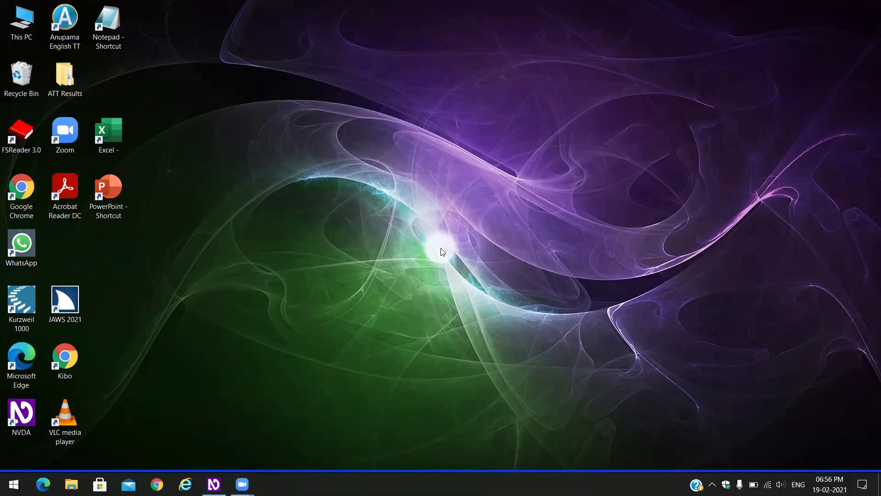
Step: Launch Notepad from the Start search with "no", and close its window again
key("super")
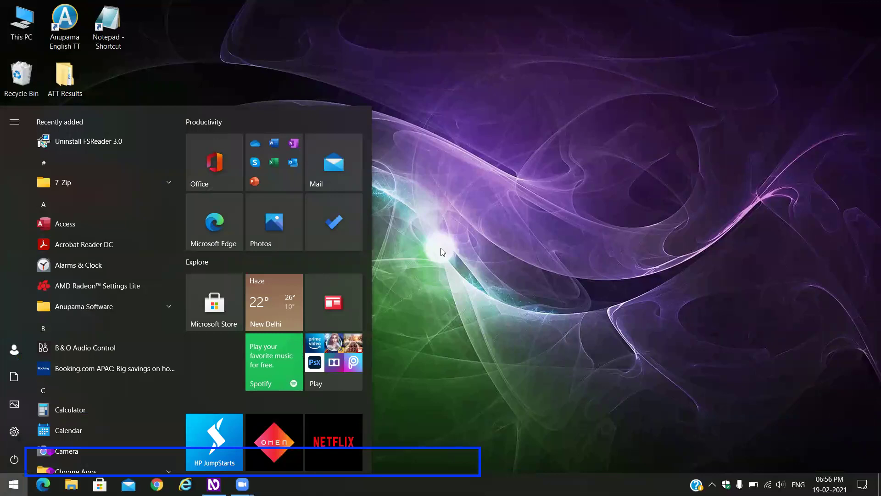
type("no")
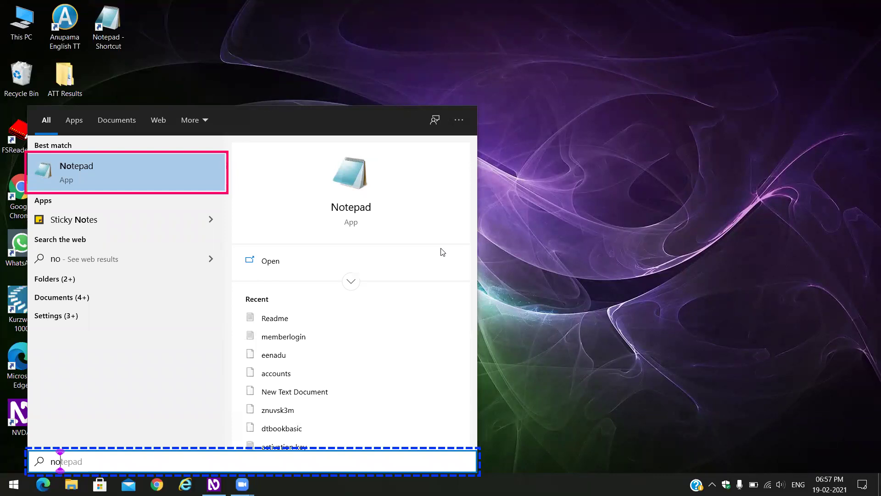
key("Return")
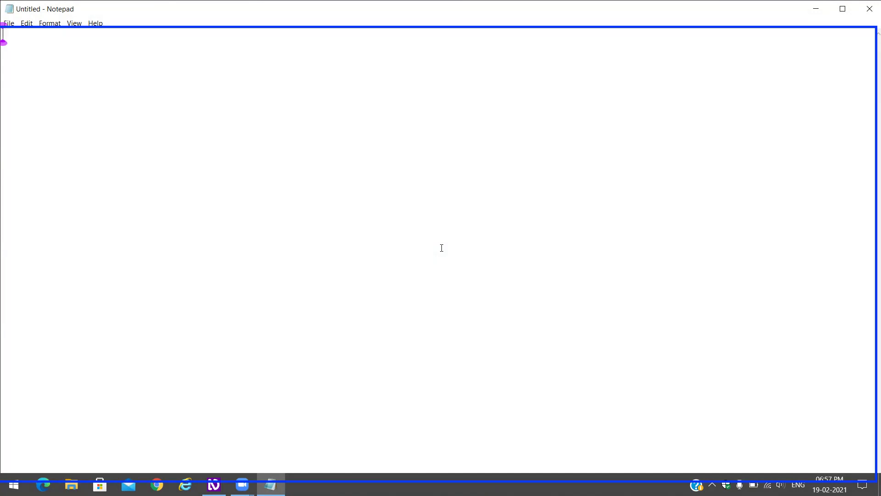
key("alt+F4")
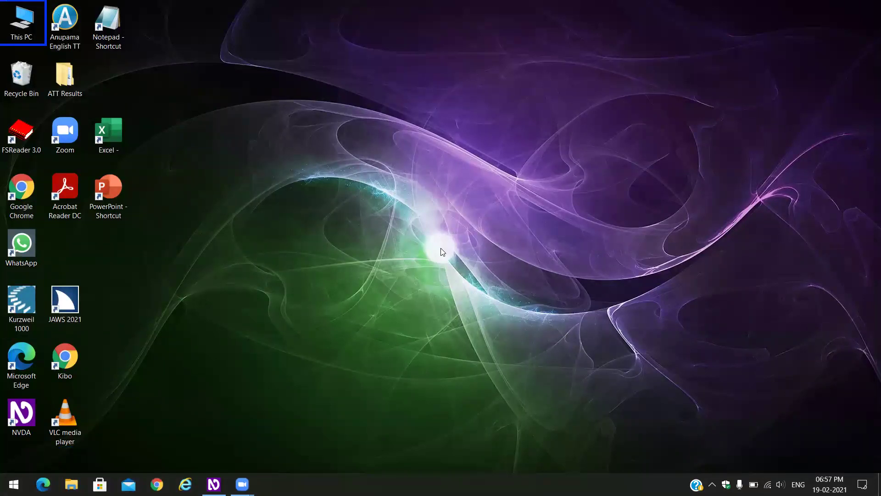
Step: Open Notepad through the Run dialog with the command notepad
key("super+r")
type("notepad")
key("Return")
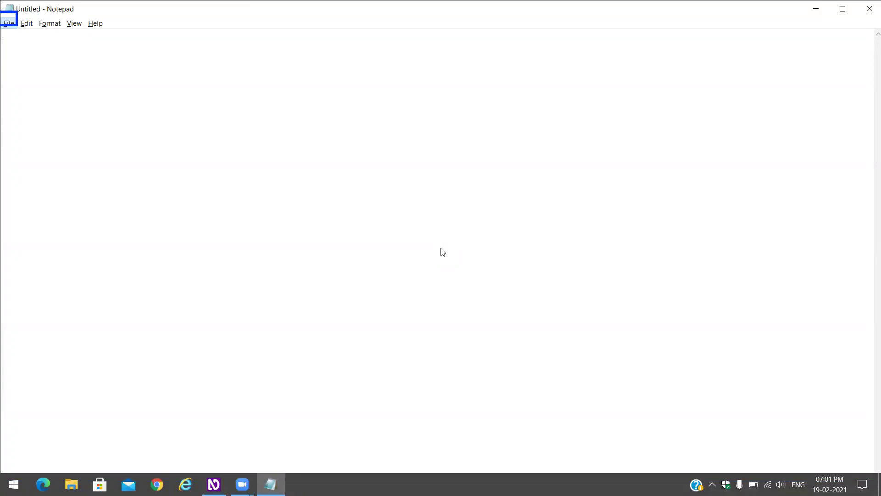
Step: Go through Notepad's menu bar entries Edit, Format, View and Help, ending on the window's system icon
key("Right")
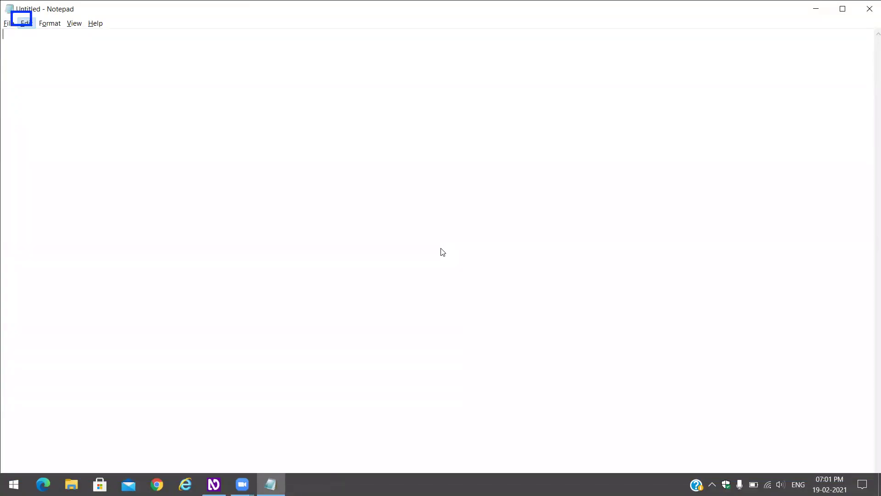
key("Right")
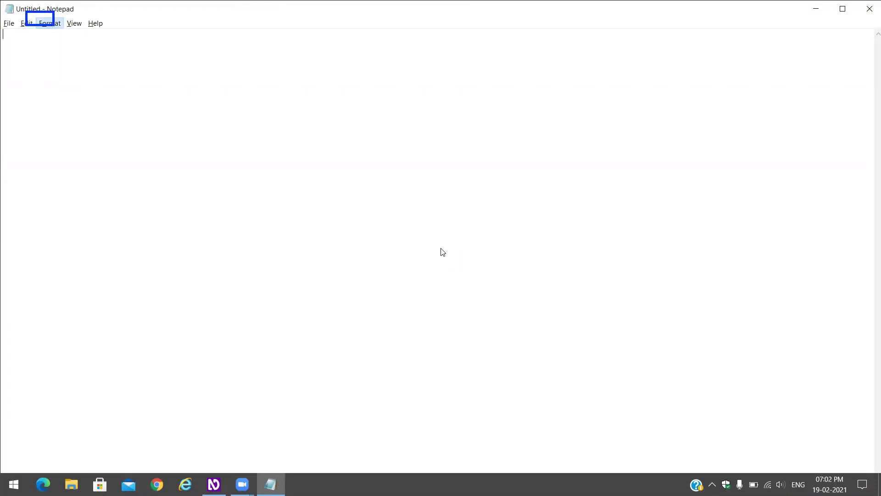
key("Right")
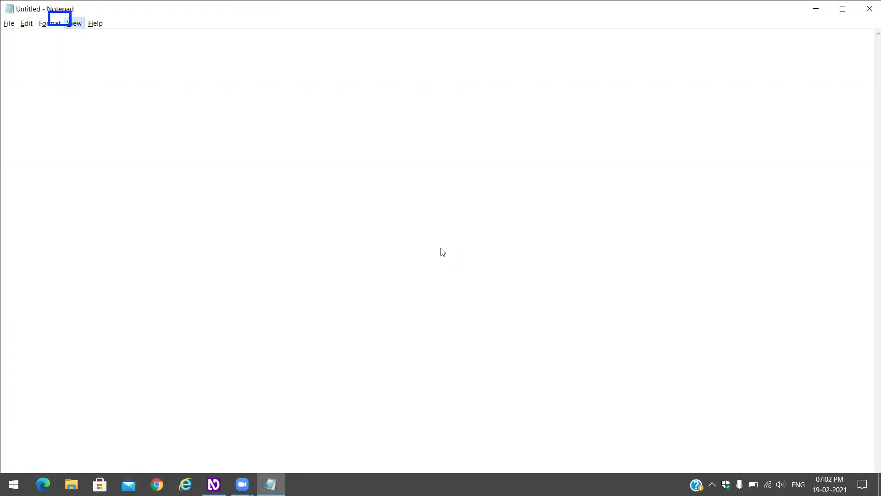
key("Right")
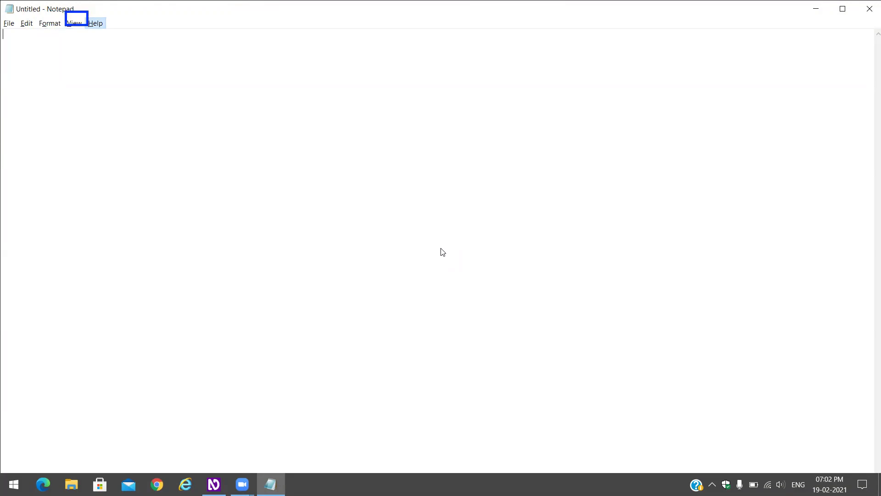
key("Right")
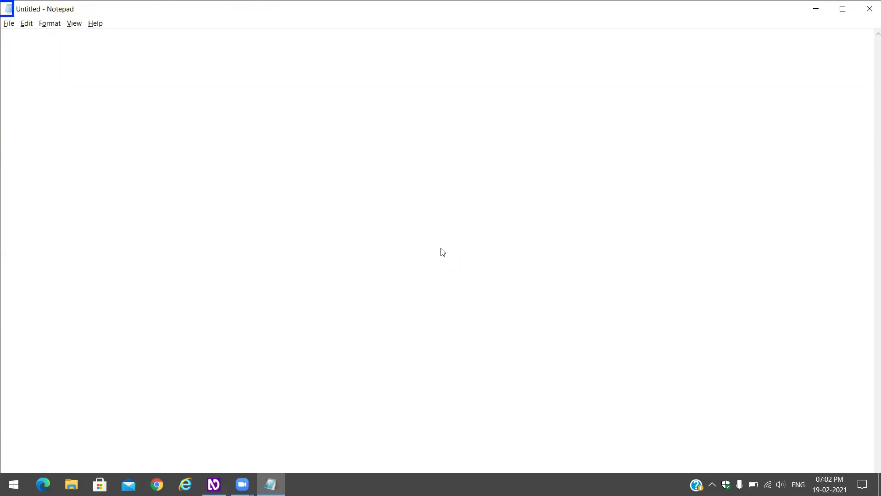
Step: Go through Notepad's File commands one by one, from New down to Exit
key("Right")
key("alt+f")
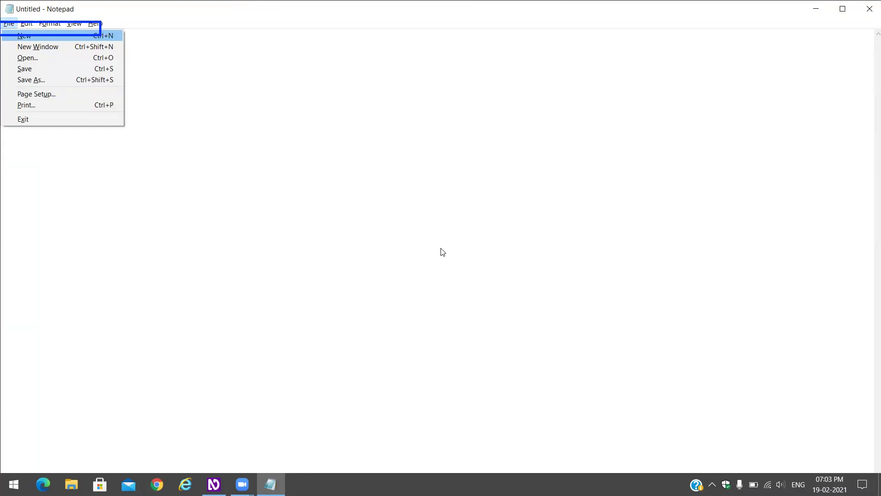
key("Down")
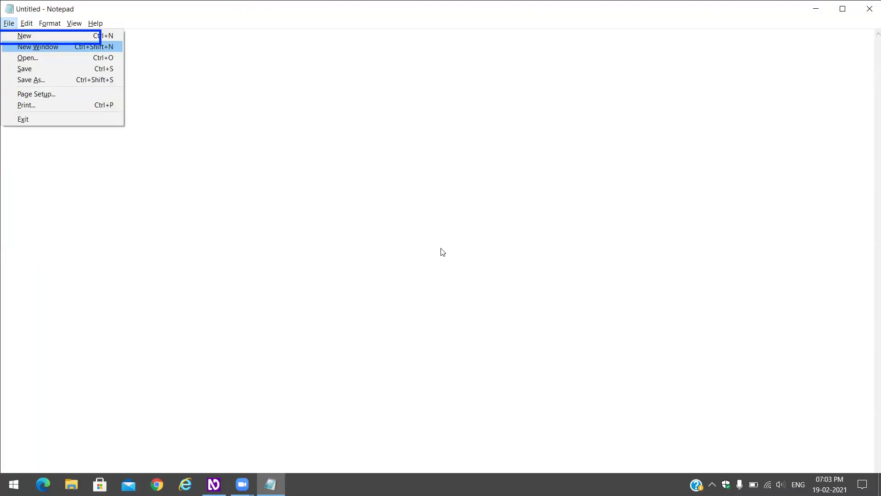
key("Down")
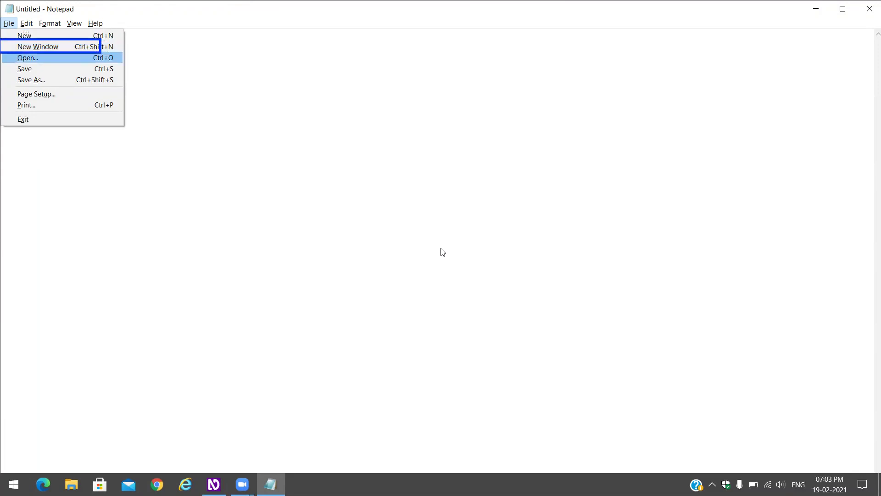
key("Down")
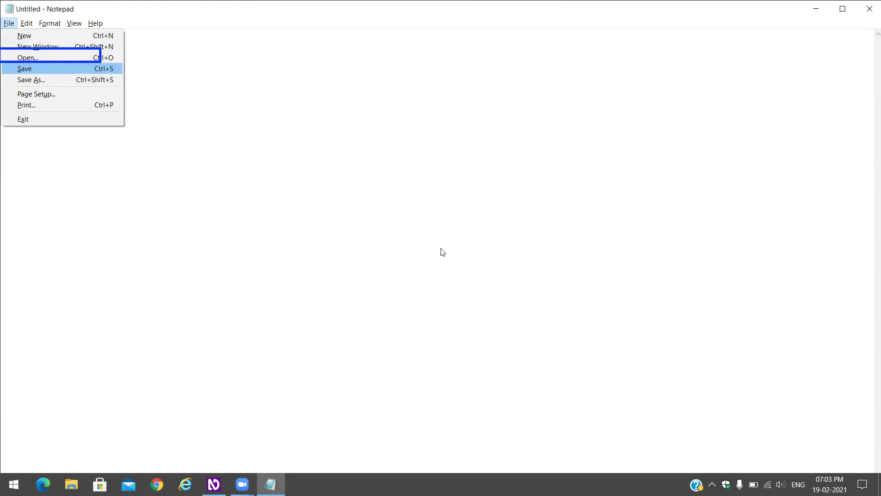
key("Down")
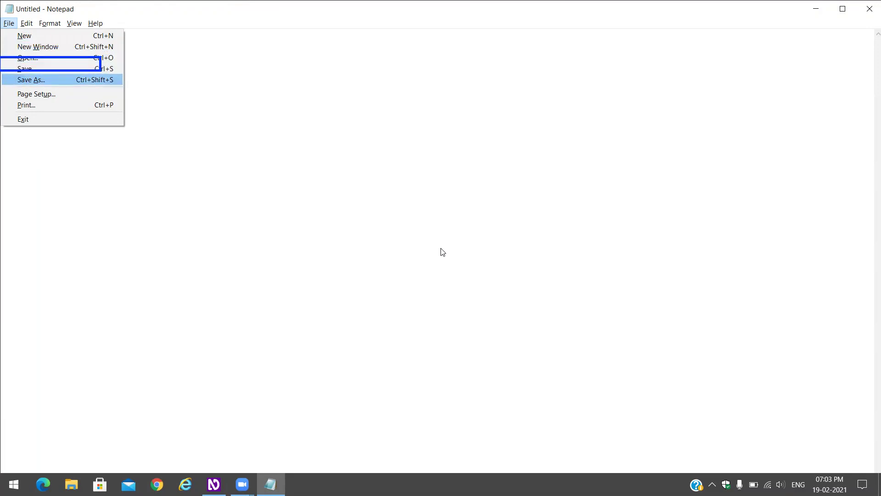
key("Down")
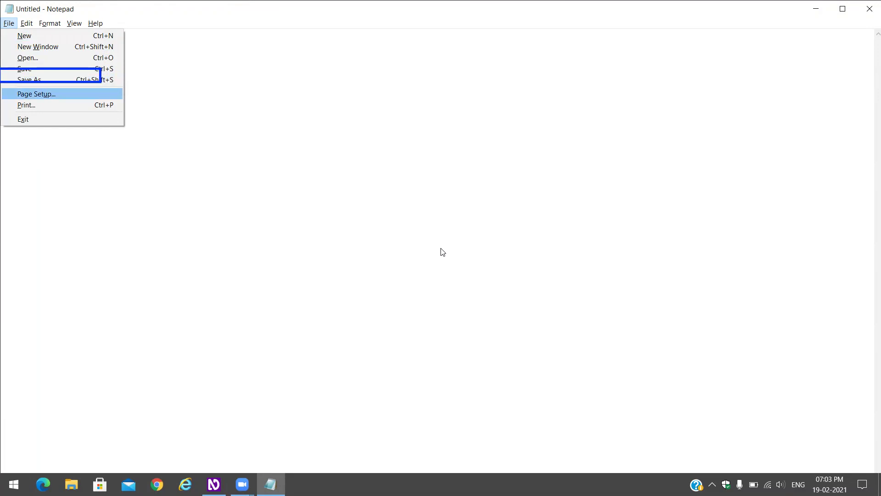
key("Down")
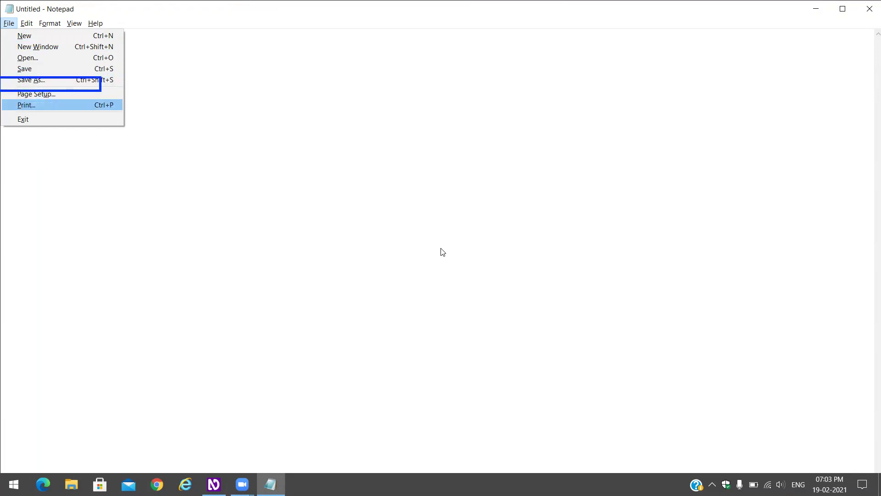
key("Down")
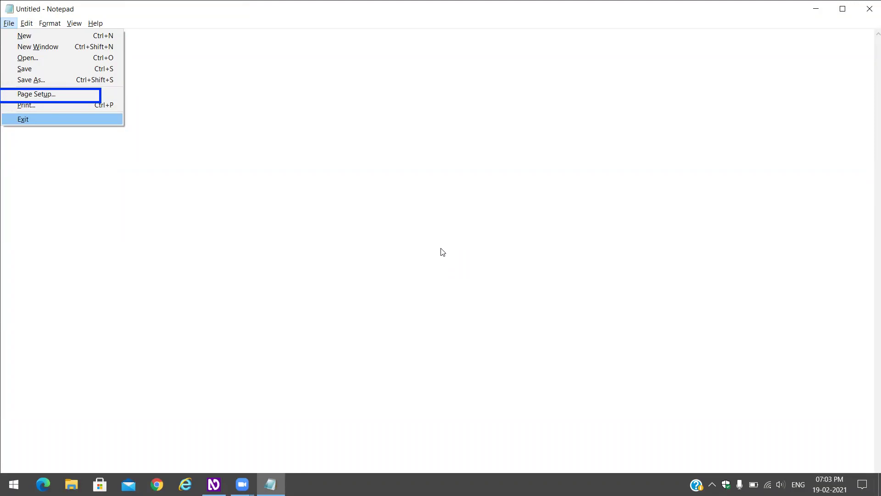
Step: Go through all of Notepad's Edit commands from Undo down to Time/Date, wrapping around to the first entry
key("Right")
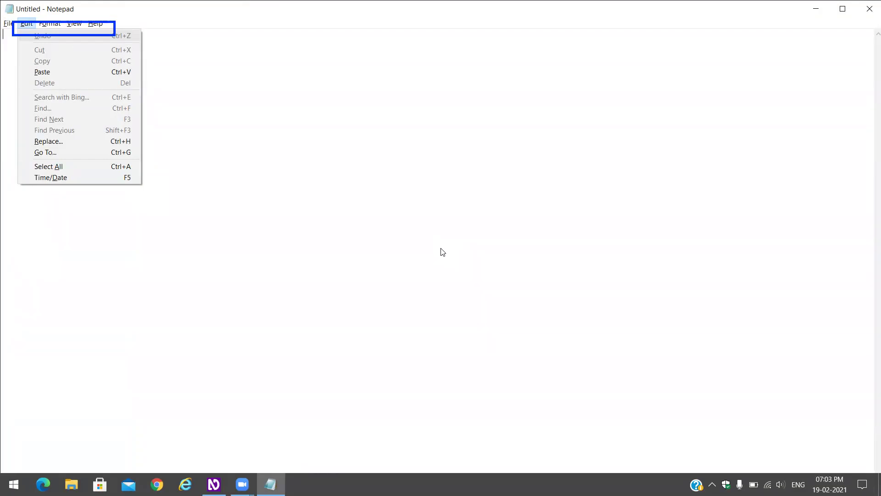
key("Down")
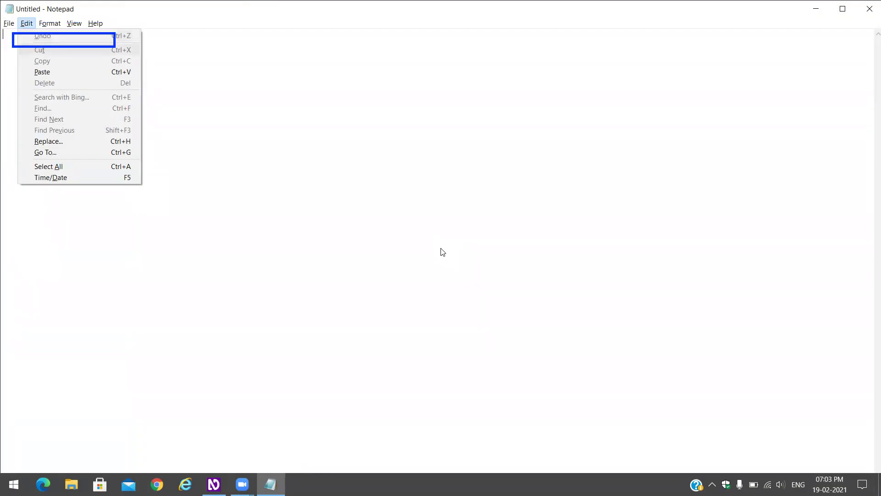
key("Down")
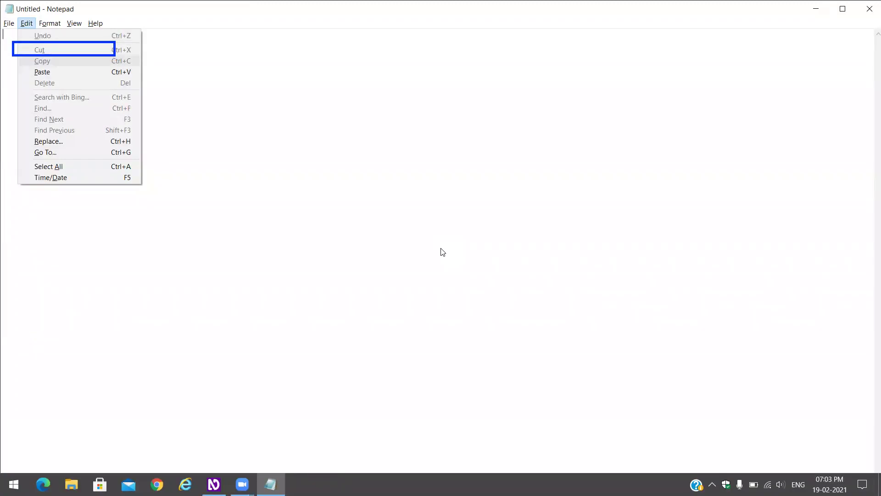
key("Down")
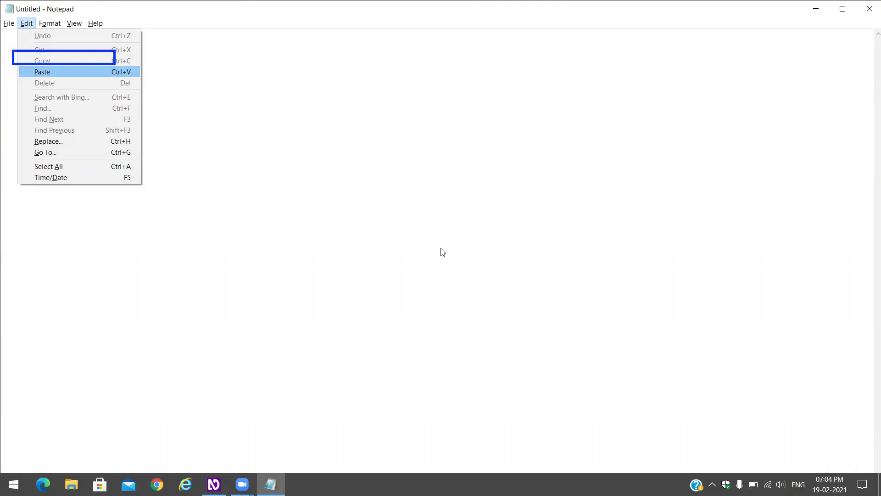
key("Down")
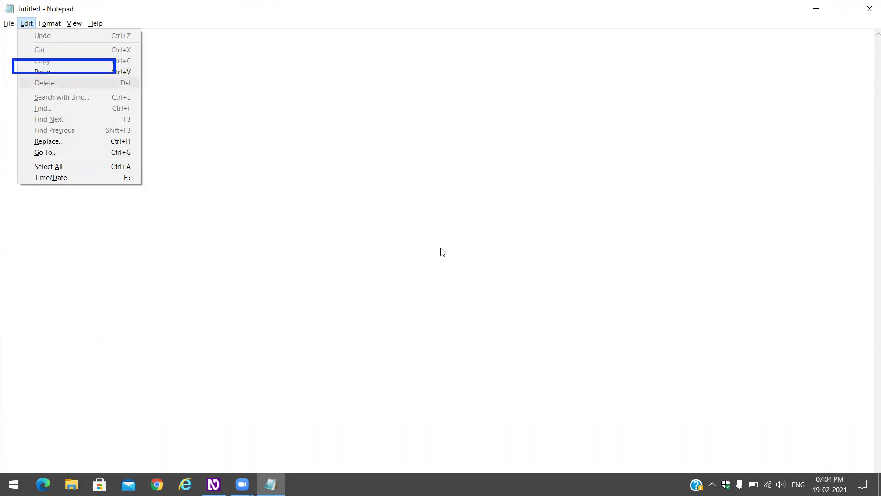
key("Down")
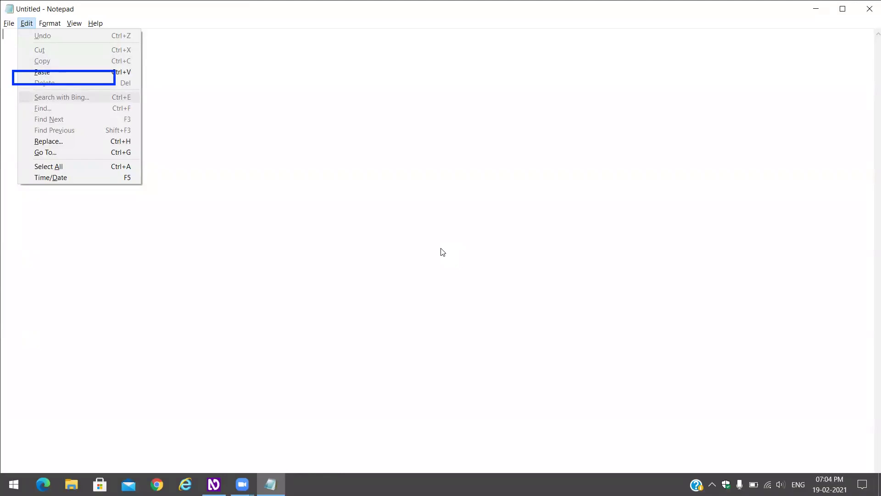
key("Down")
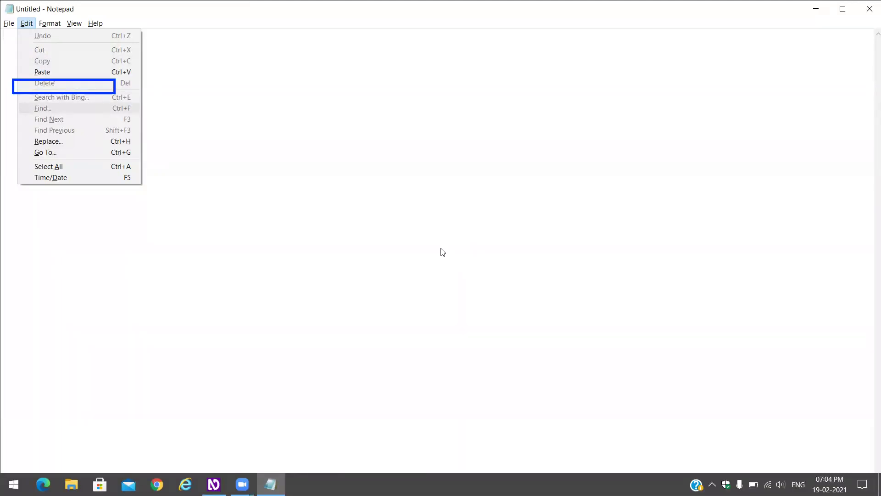
key("Down")
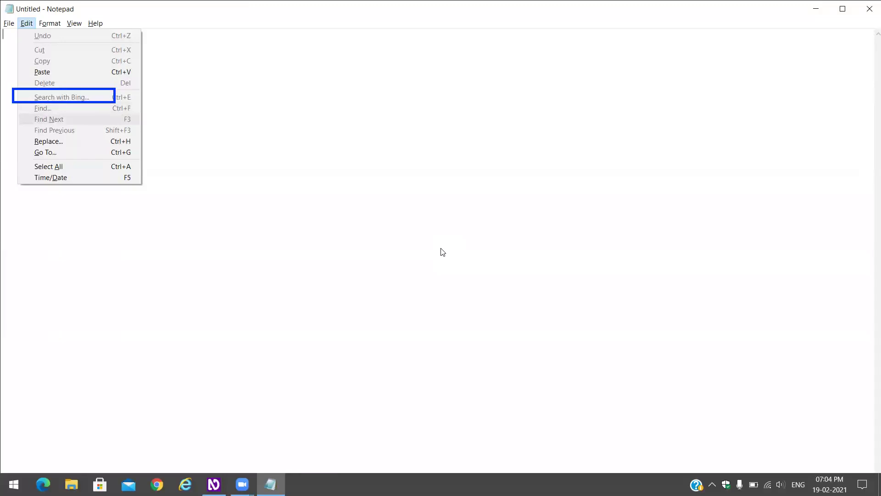
key("Down")
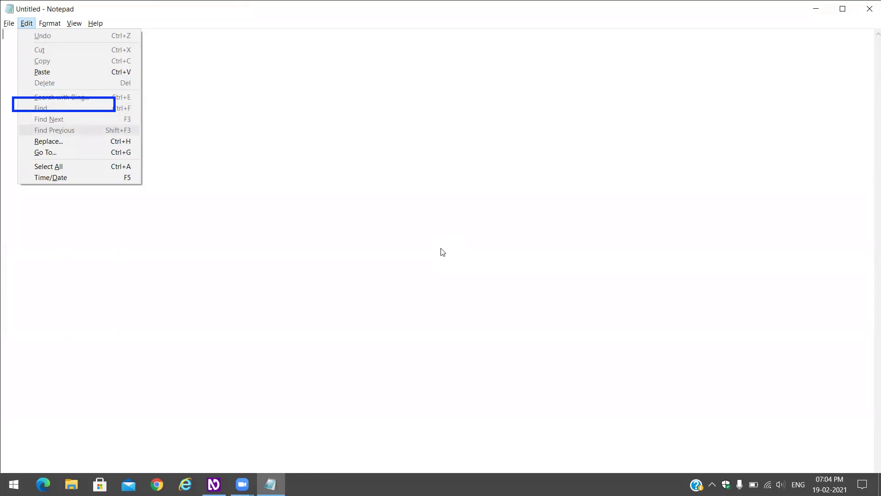
key("Down")
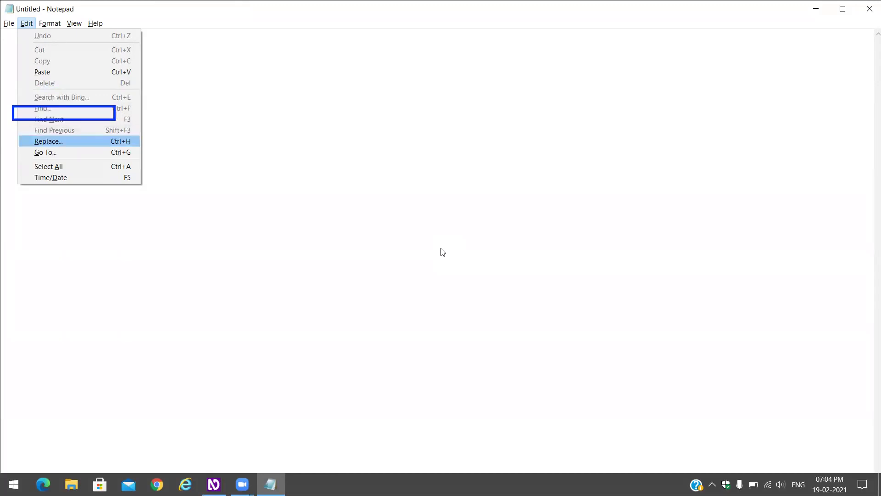
key("Down")
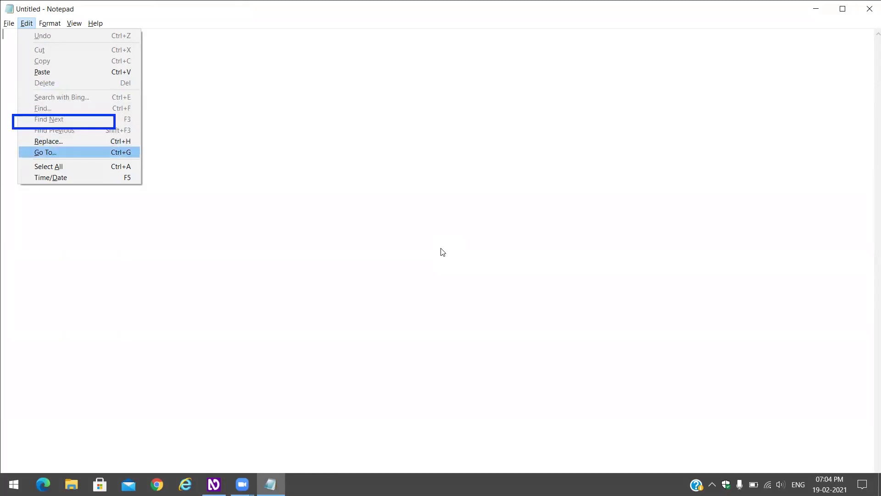
key("Down")
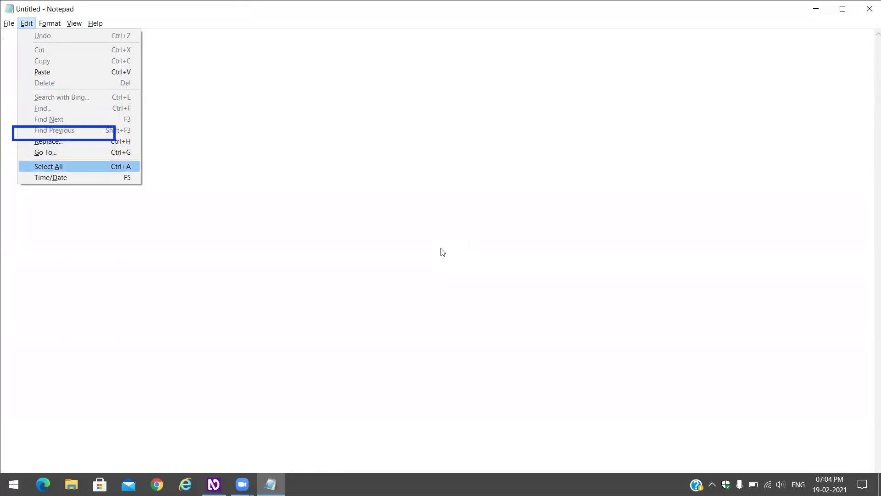
key("Down")
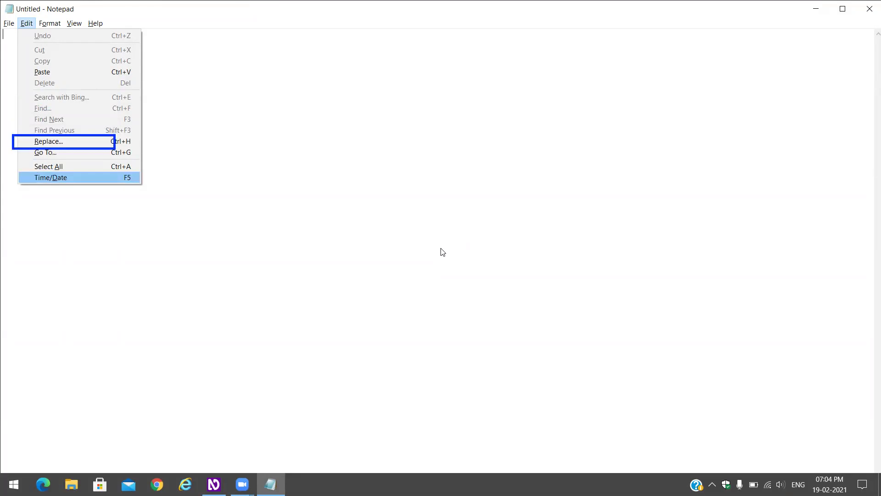
key("Down")
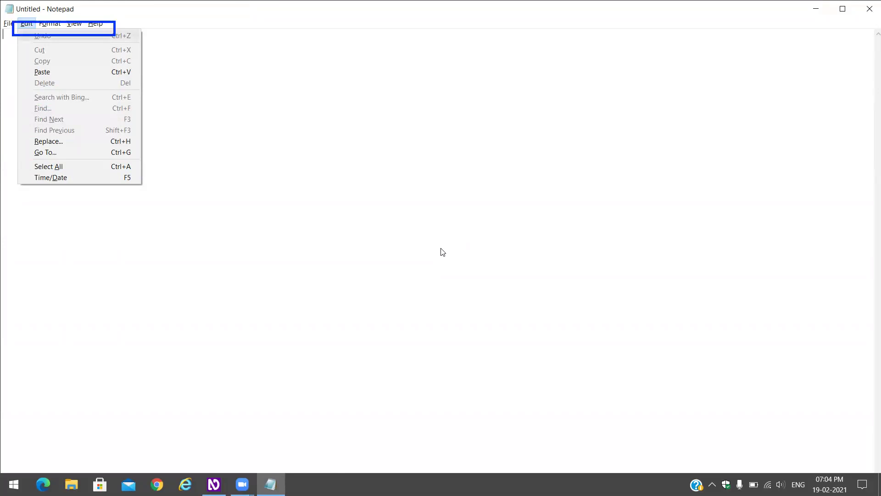
Step: Examine the Format commands Word Wrap and Font, and the View commands Zoom and Status Bar
key("Right")
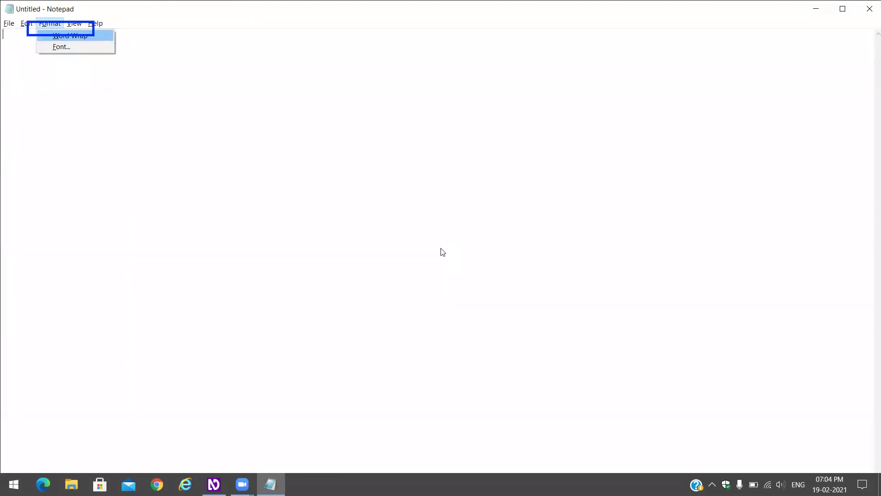
key("Down")
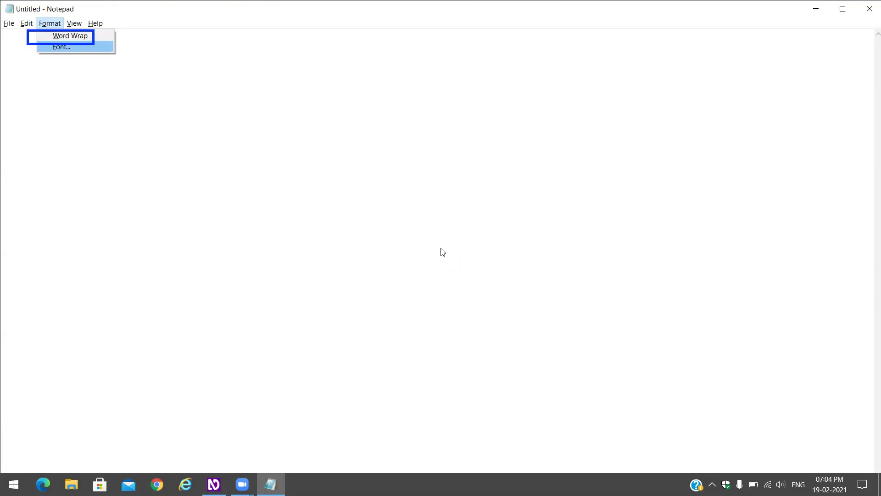
key("Up")
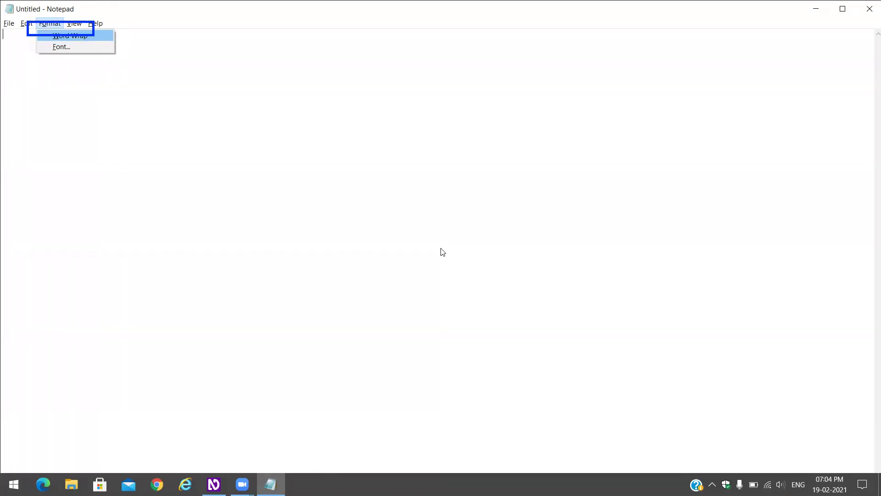
key("Right")
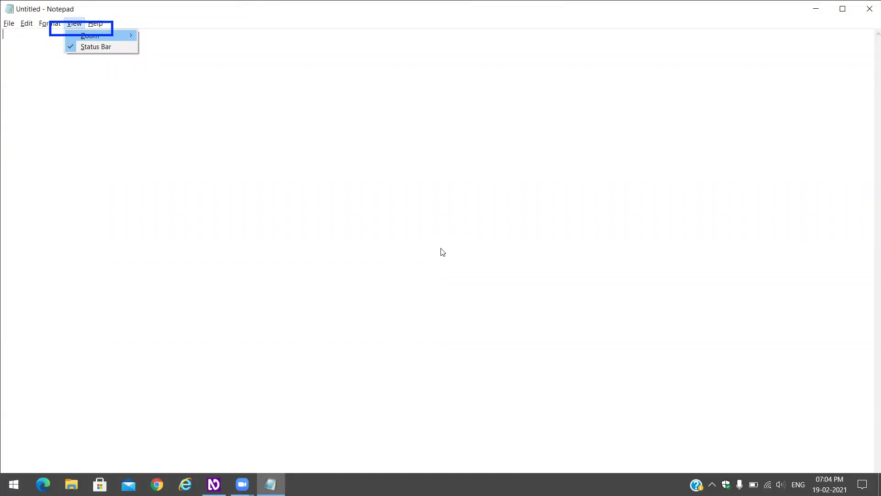
key("Down")
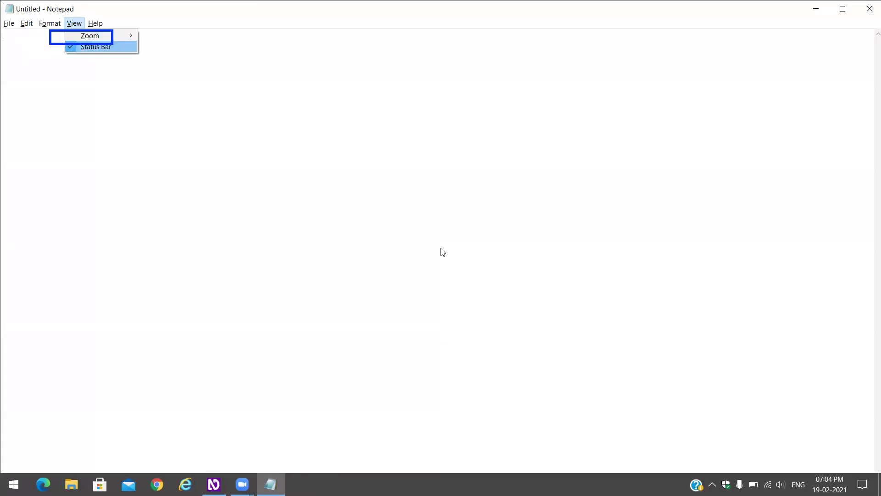
key("Up")
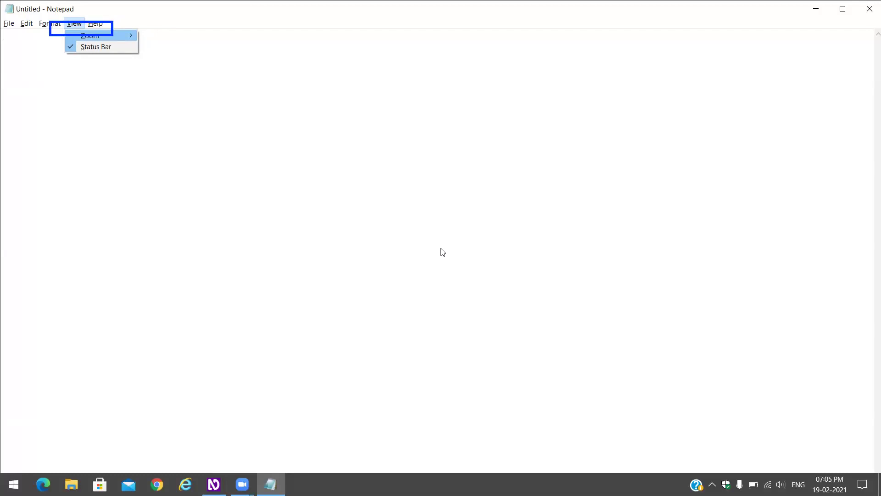
key("Down")
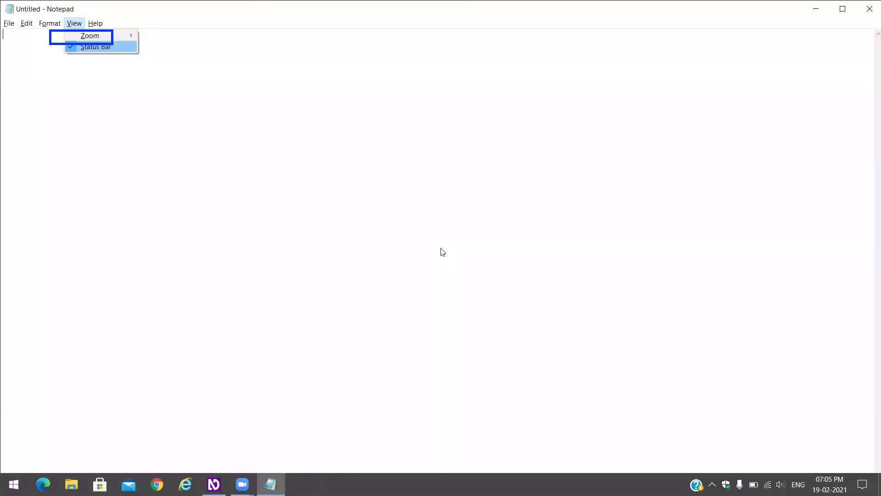
Step: Go through the Help entries View Help, Send Feedback and About Notepad, and return to the text area
key("Right")
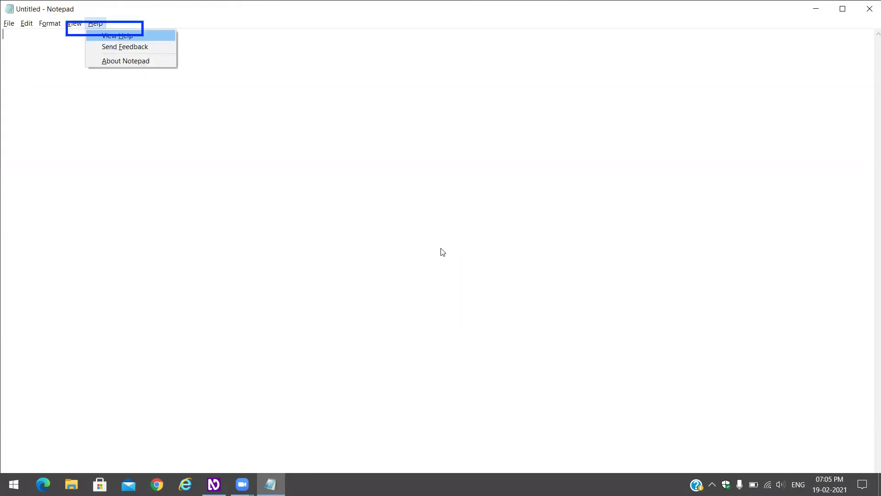
key("Down")
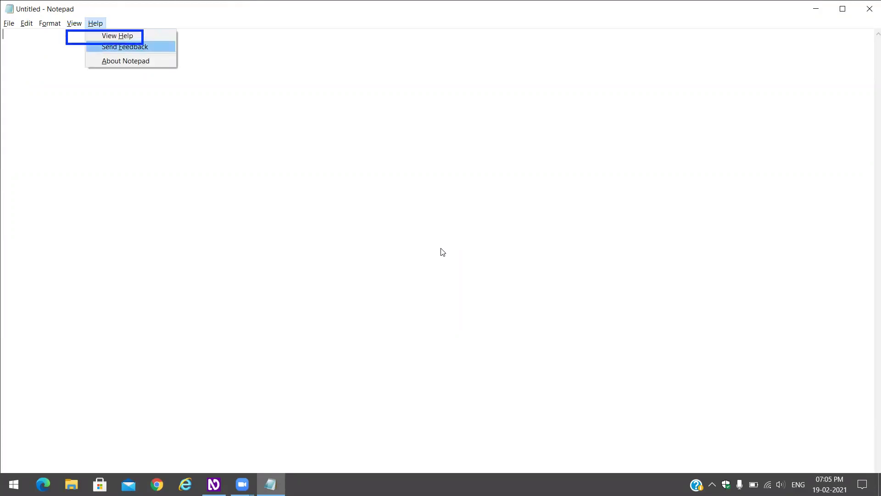
key("Down")
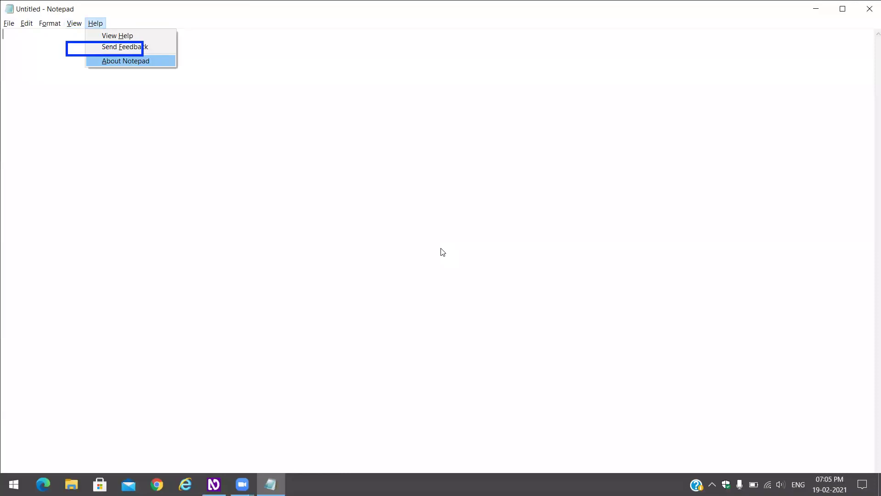
key("Down")
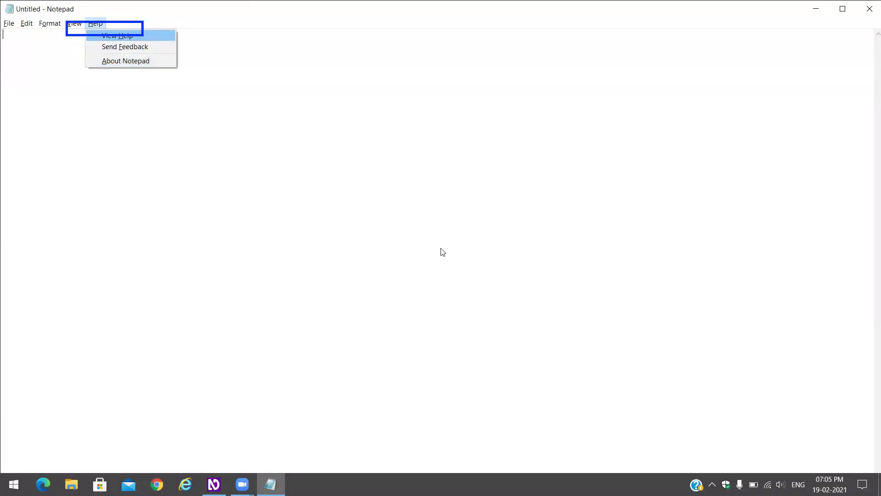
key("Escape")
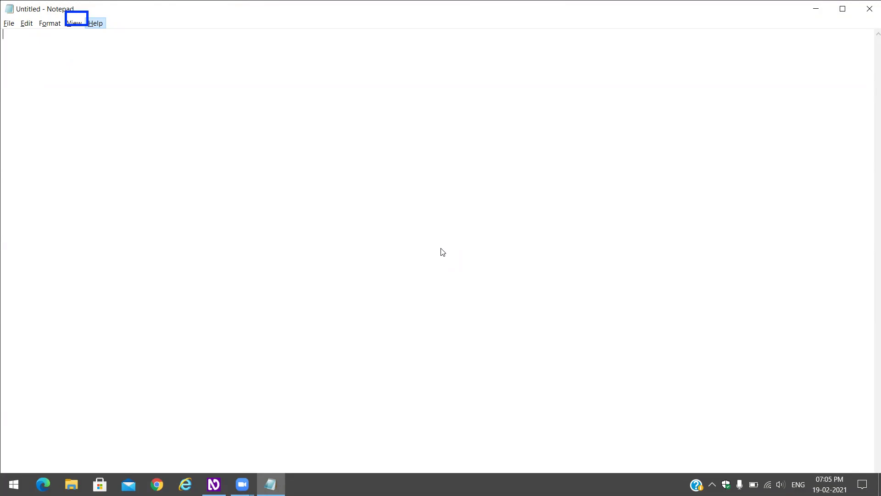
key("Escape")
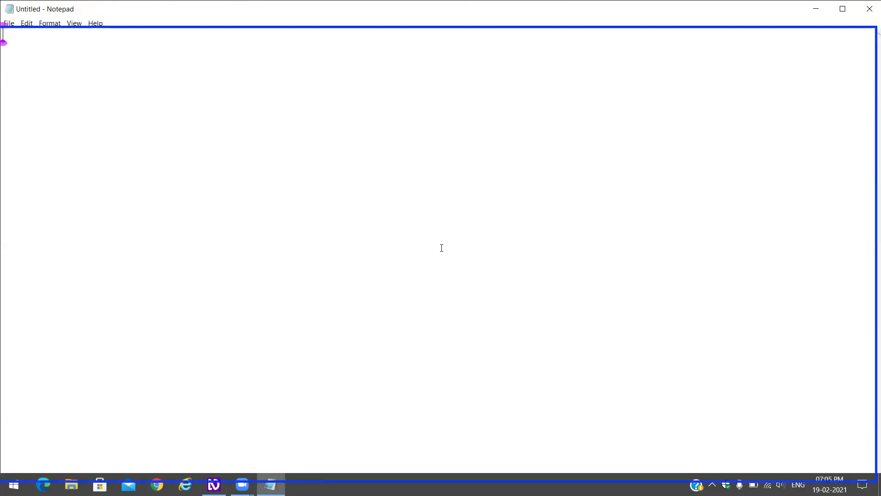
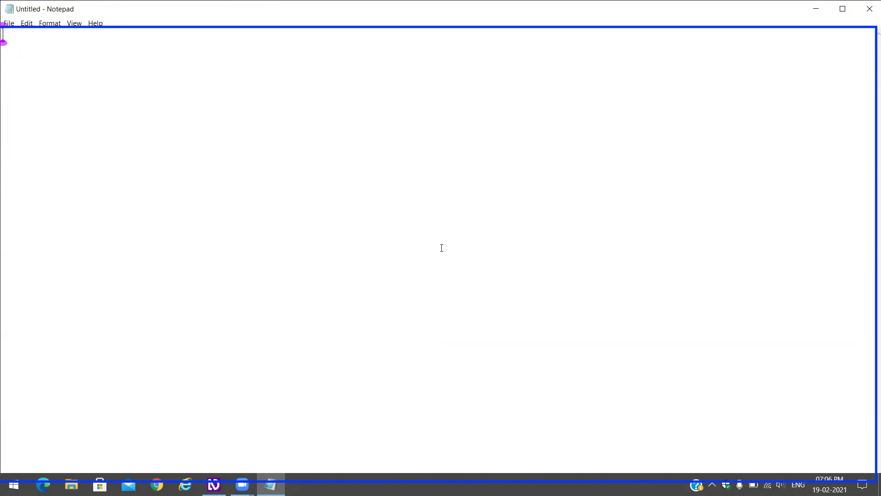
Step: Write the line "hello today we are learning about interduction of notepad and its menus" in the empty document
type("hello")
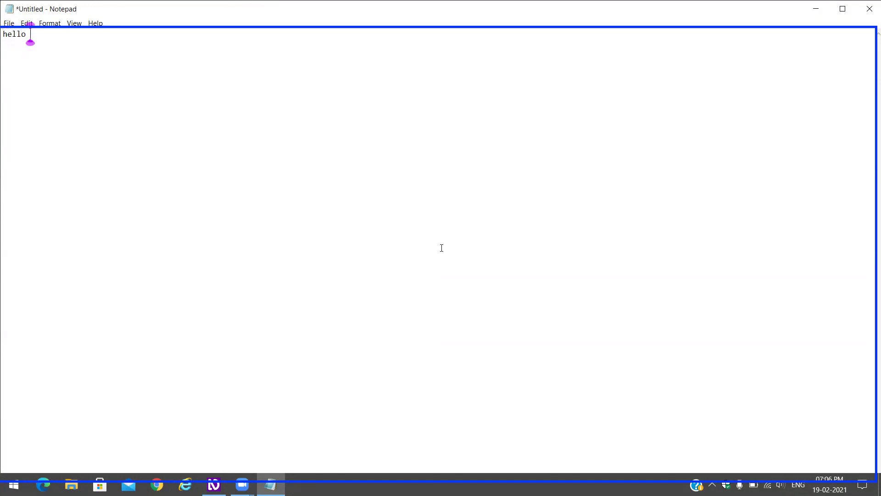
type(" today we are learning about")
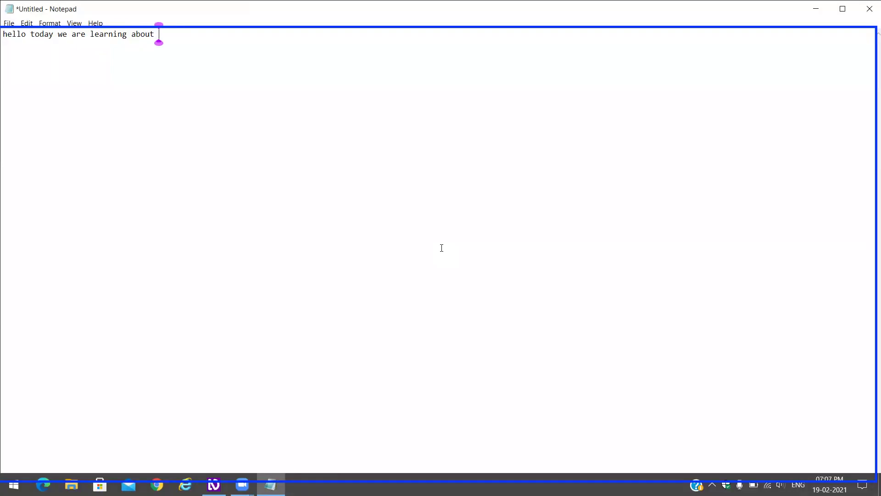
type("interduction of ")
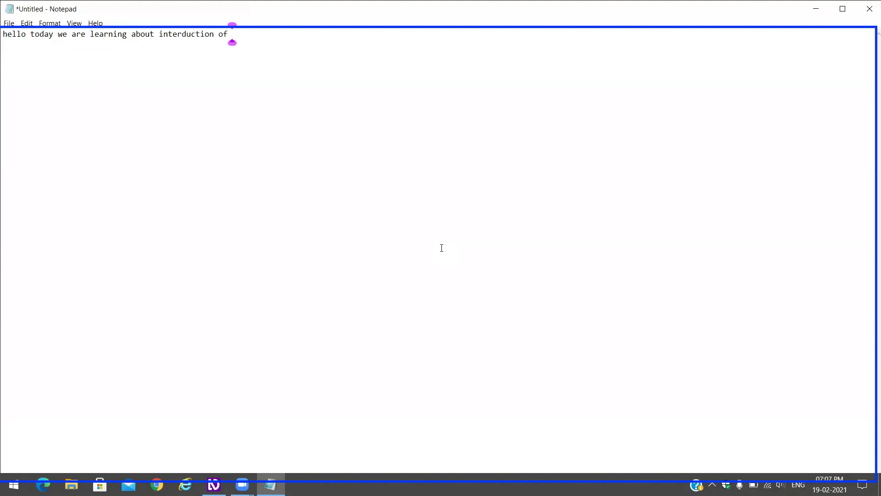
type("notepade")
key("BackSpace")
type("and ")
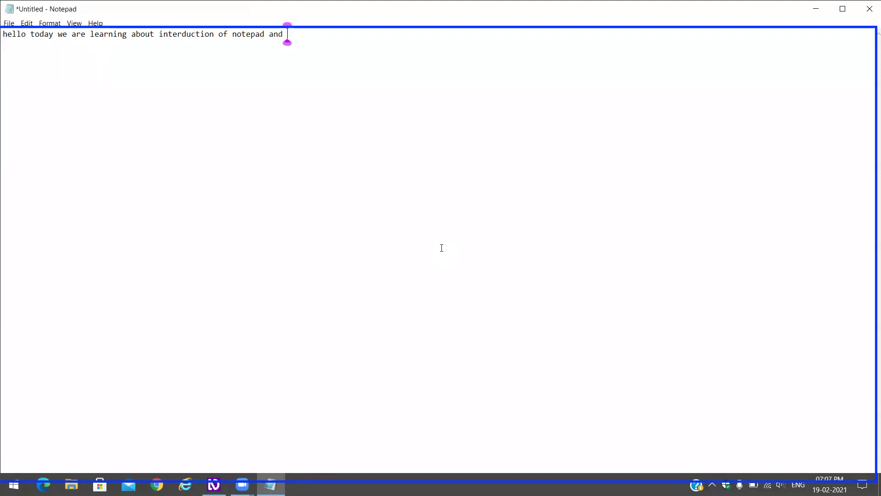
type("its ")
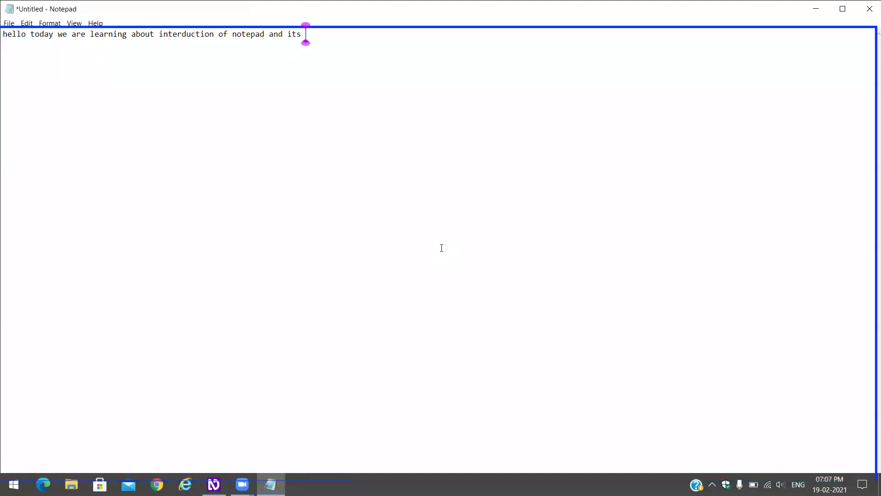
type("menus")
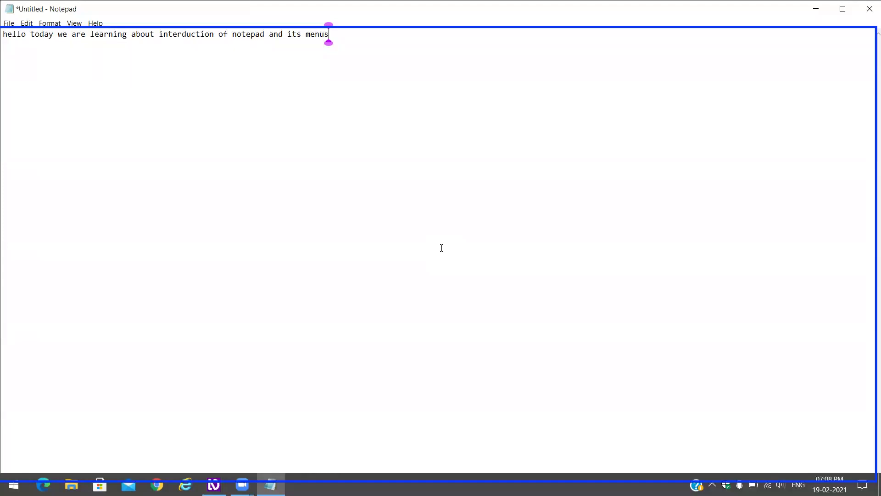
Step: Save the document in the Documents folder as a text file named tvcc3 with UTF-8 encoding
key("alt+f")
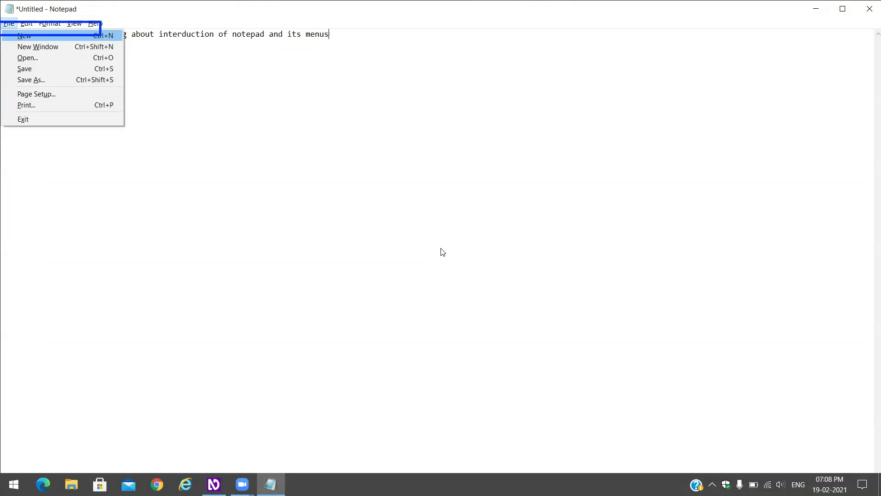
key("Down")
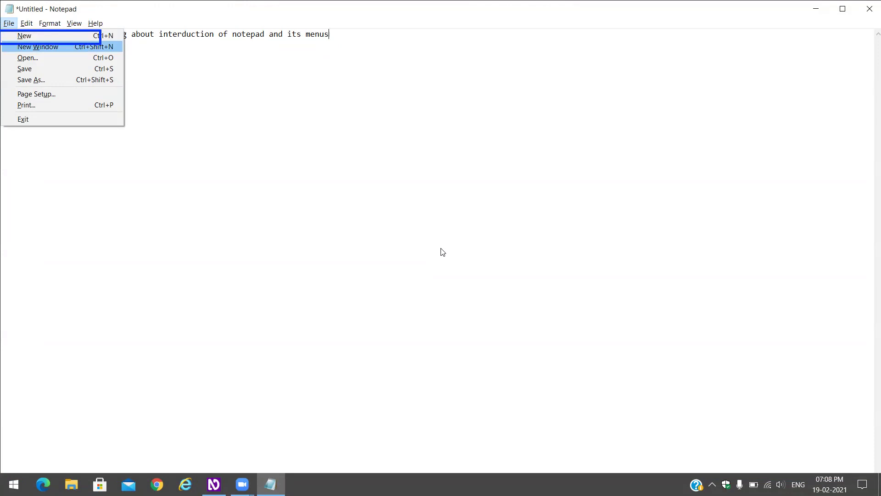
key("Down")
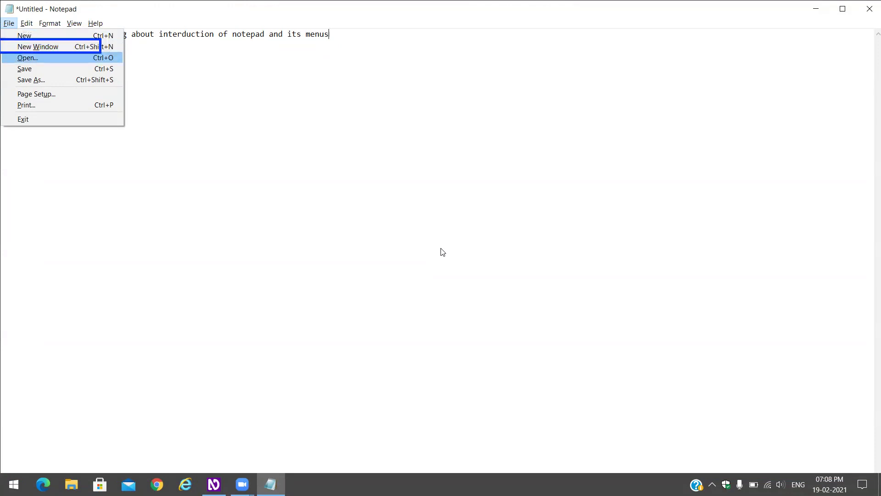
key("Down")
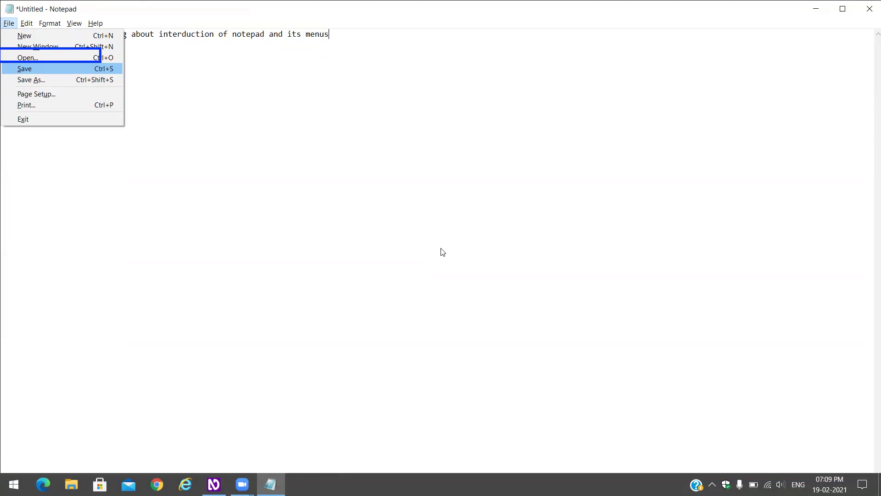
key("Return")
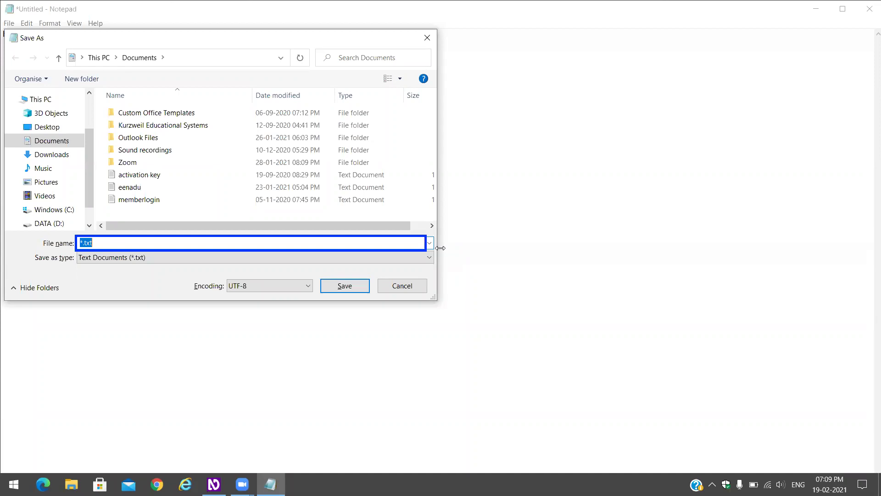
type("tvcc3")
key("Tab")
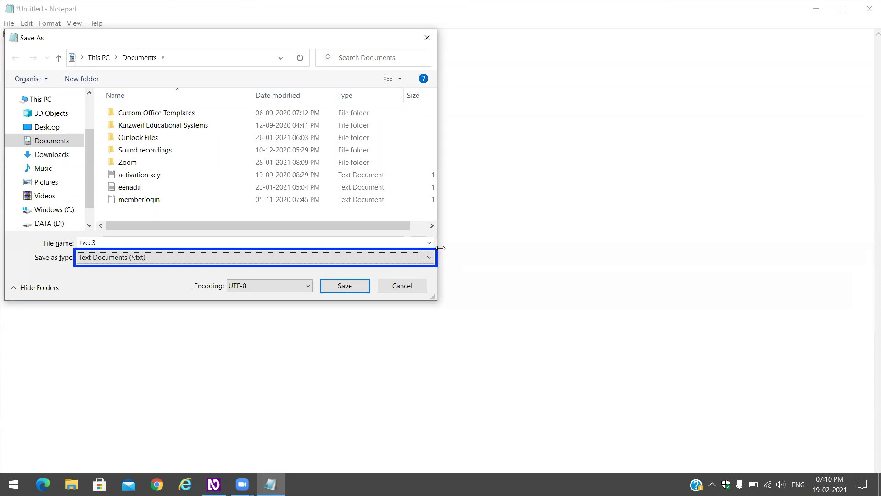
key("Tab")
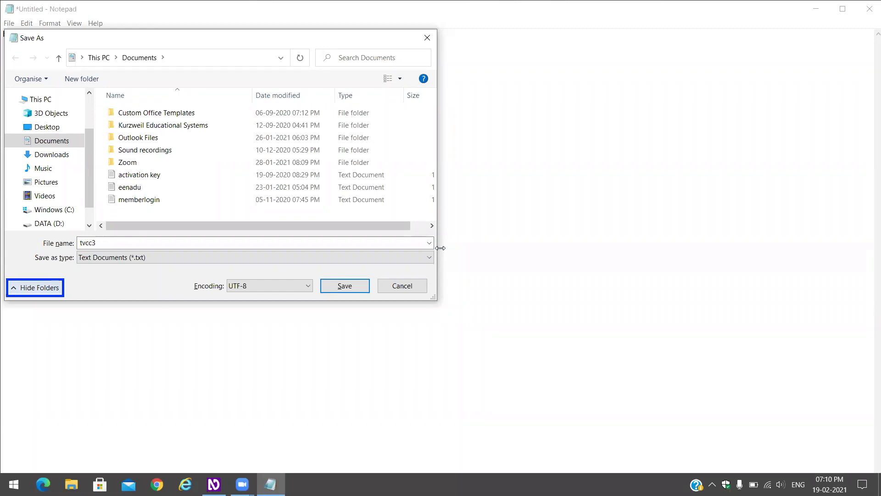
key("Tab")
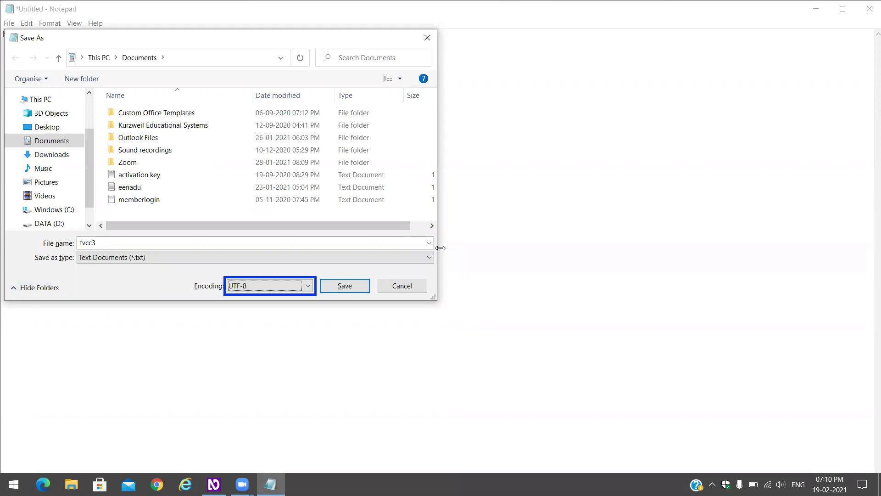
key("Tab")
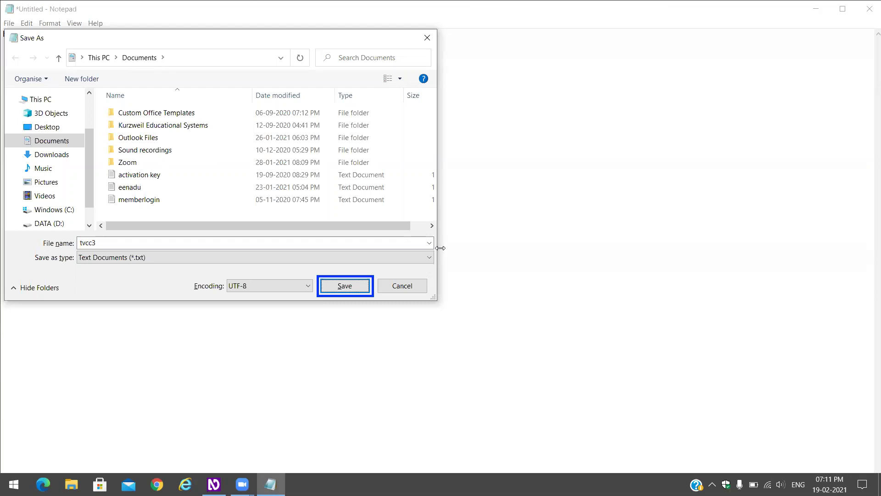
key("Return")
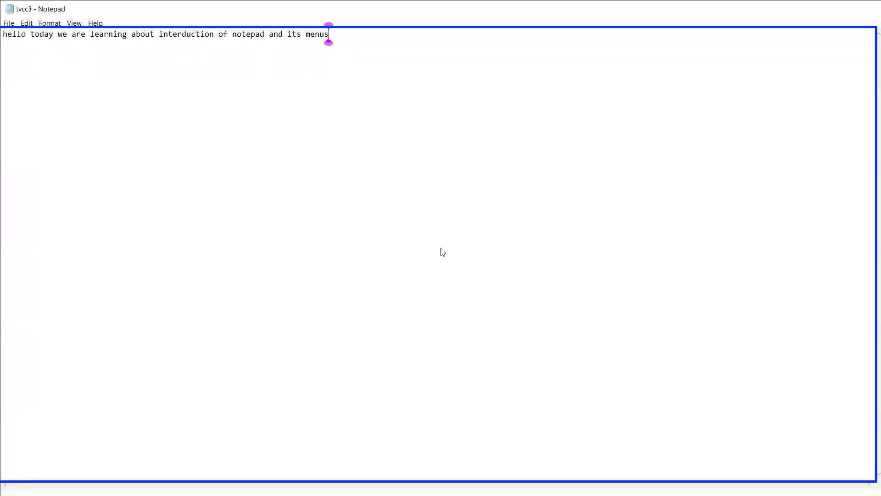
Step: Close the tvcc3 document's window and start Notepad again by running the notepad command
key("alt+F4")
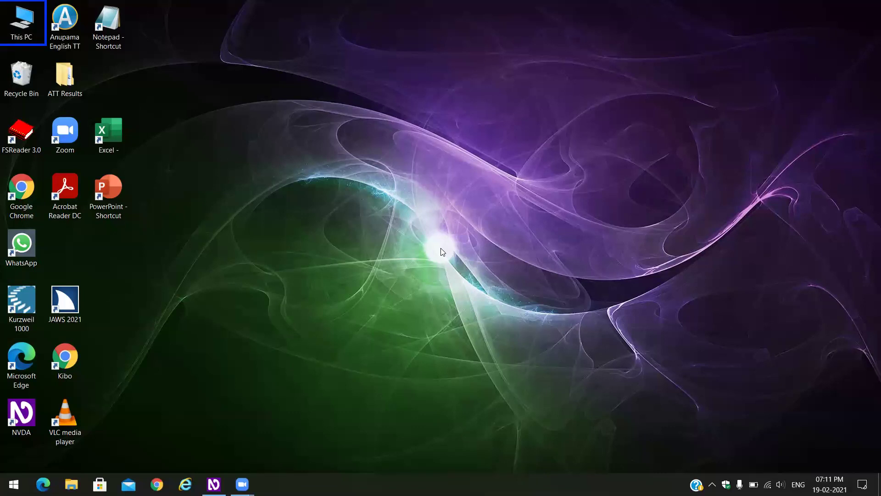
key("super+r")
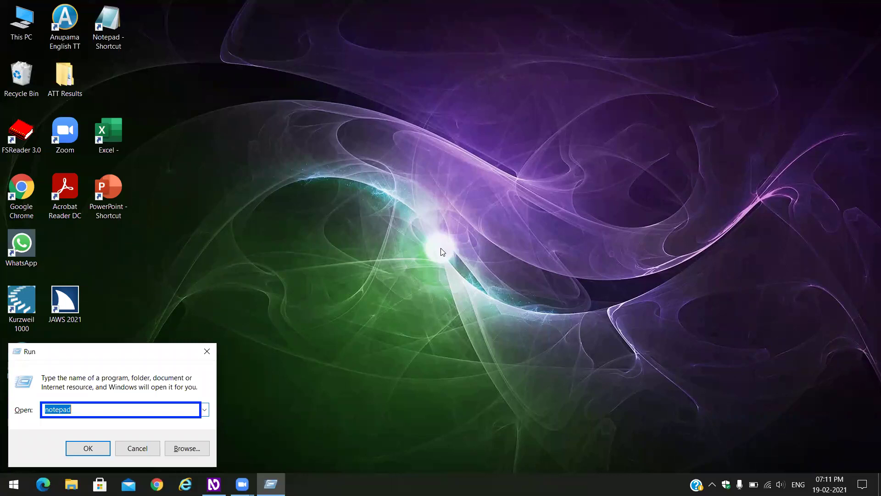
key("Return")
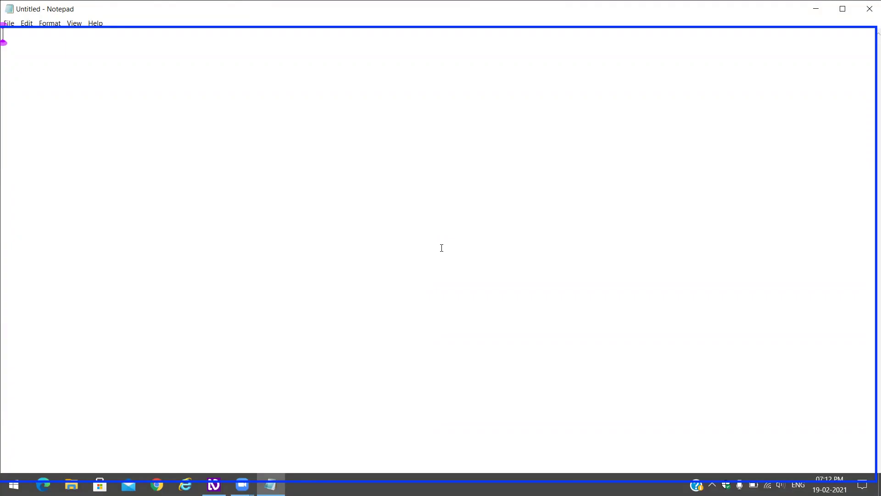
Step: Open the text file tvcc3 from the Documents folder with Auto-Detect encoding
key("alt+f")
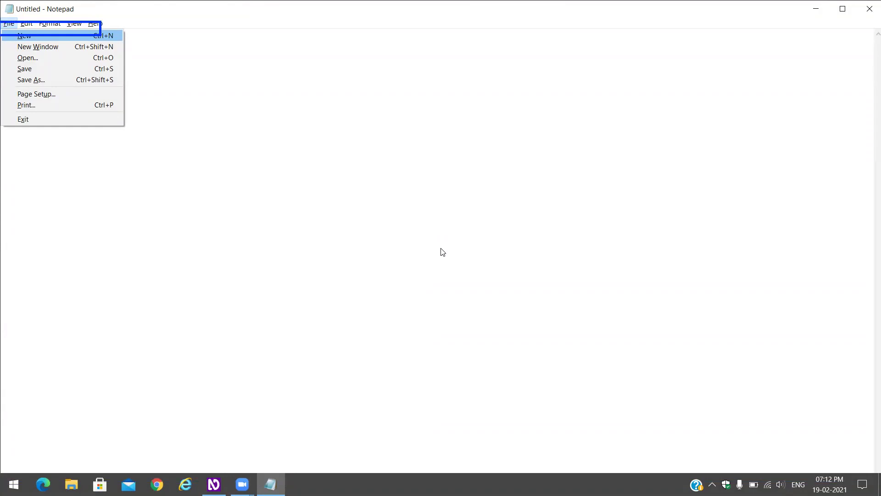
key("Down")
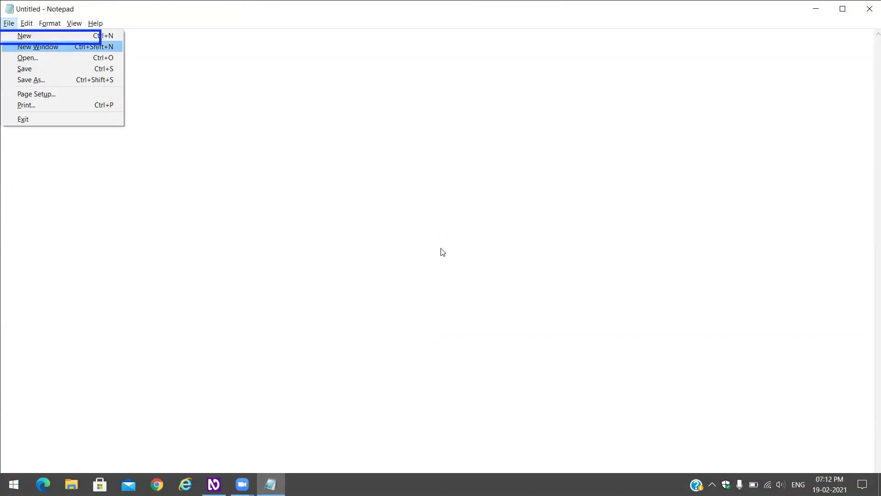
key("Down")
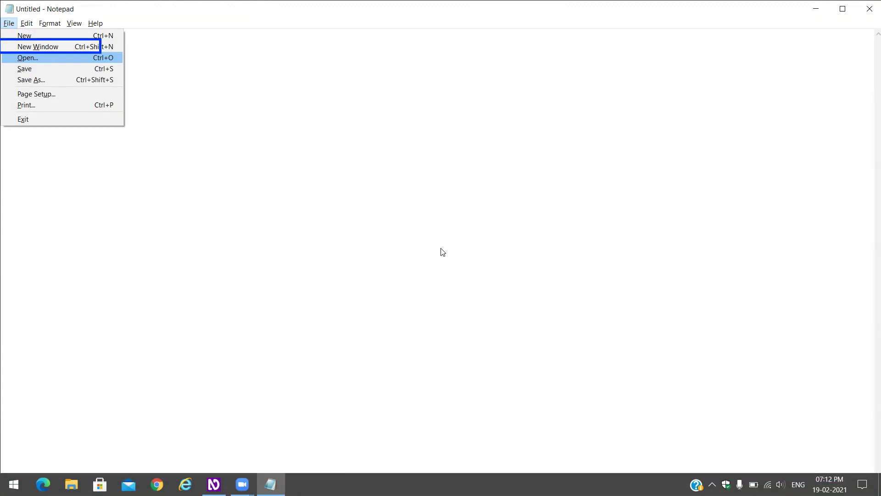
key("Return")
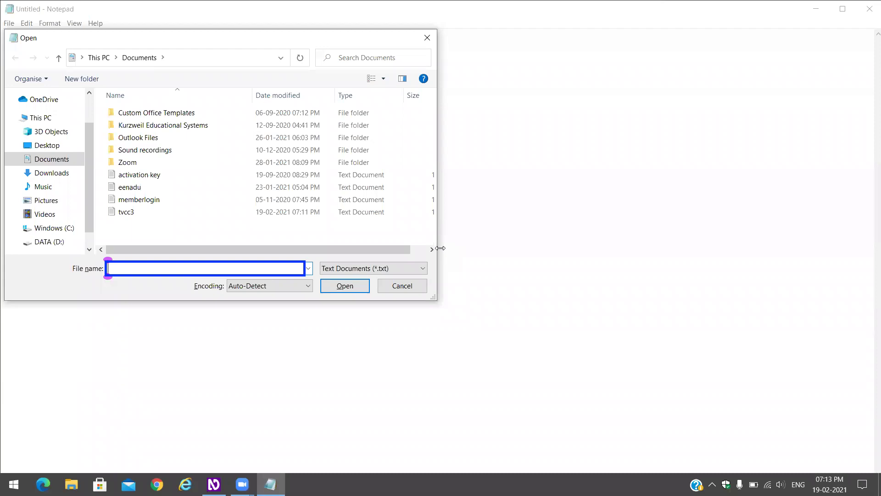
type("t")
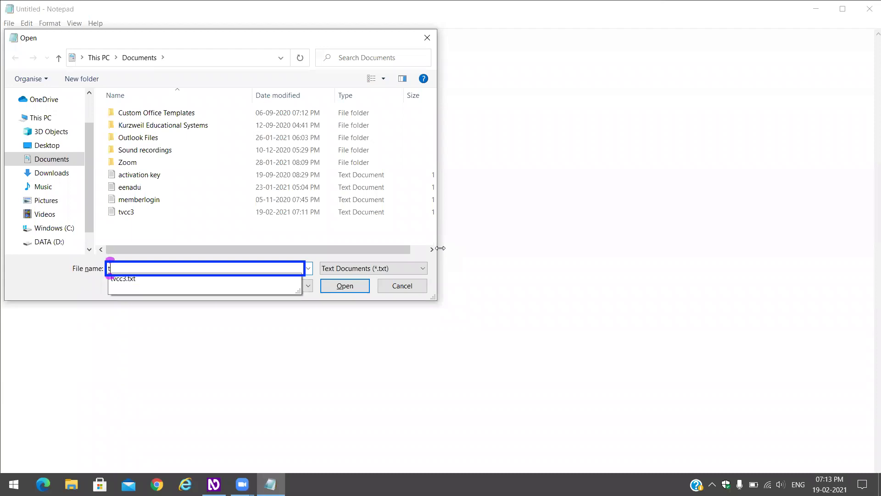
type("vcc3")
key("Tab")
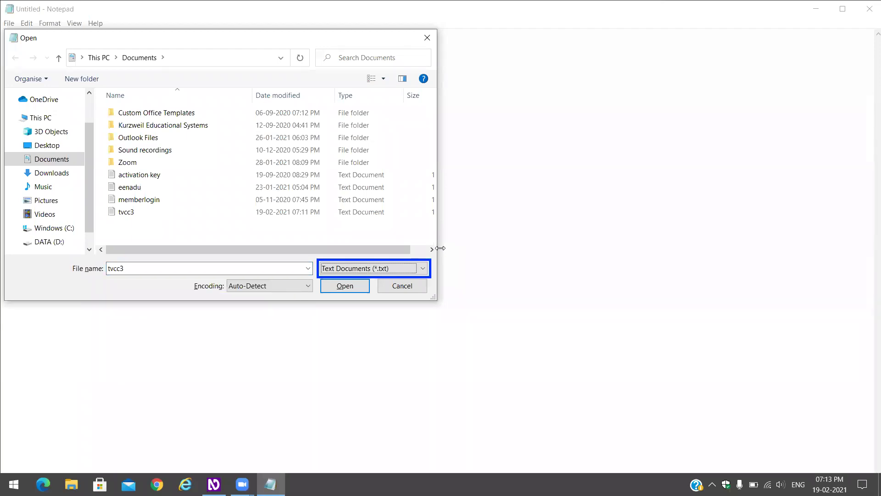
key("Tab")
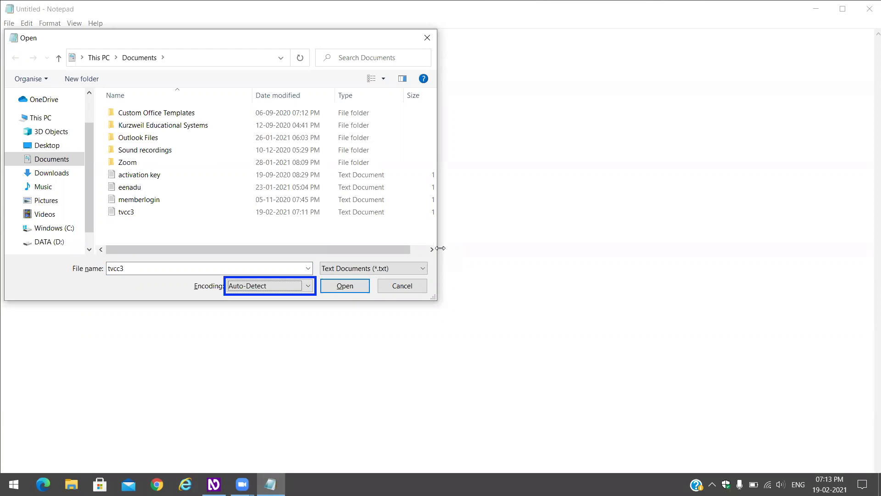
key("Tab")
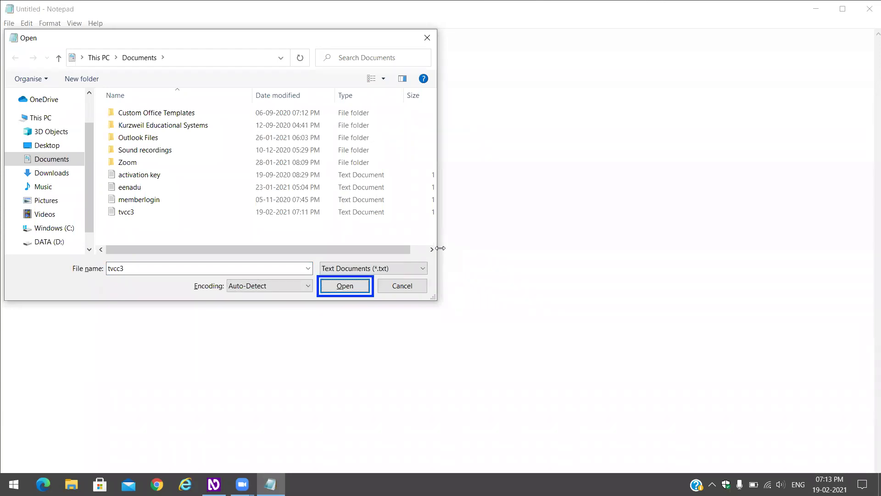
key("Return")
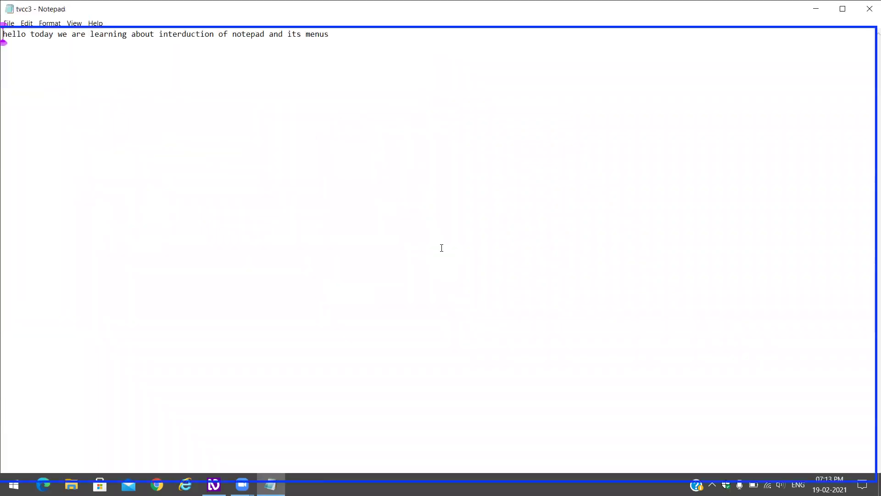